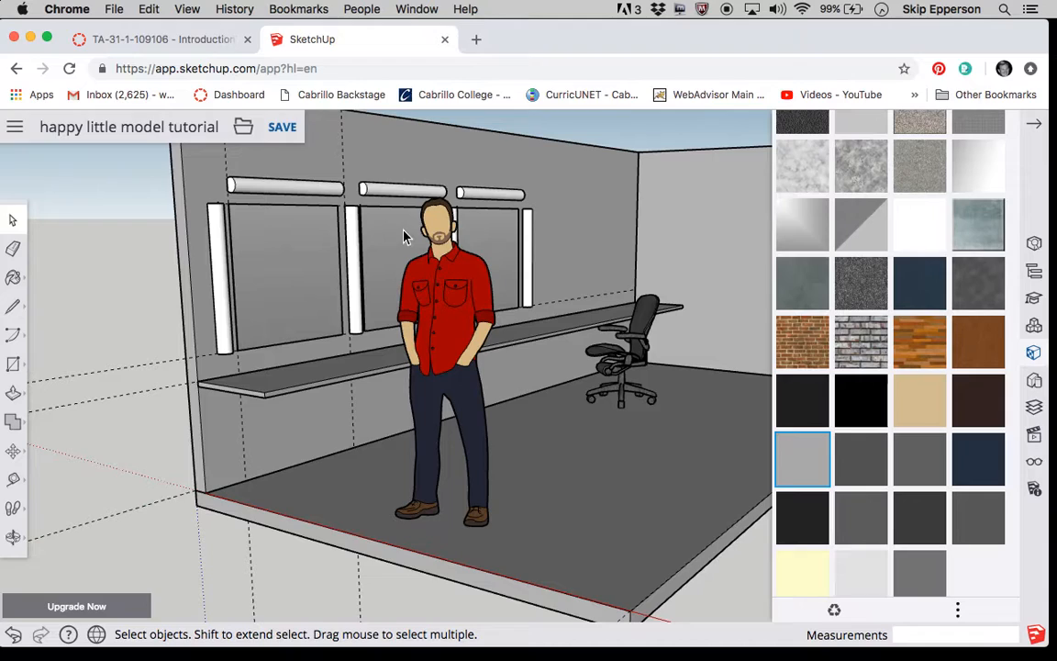
Save a copy of the model under the name "happy little model speakeasy".
click(244, 133)
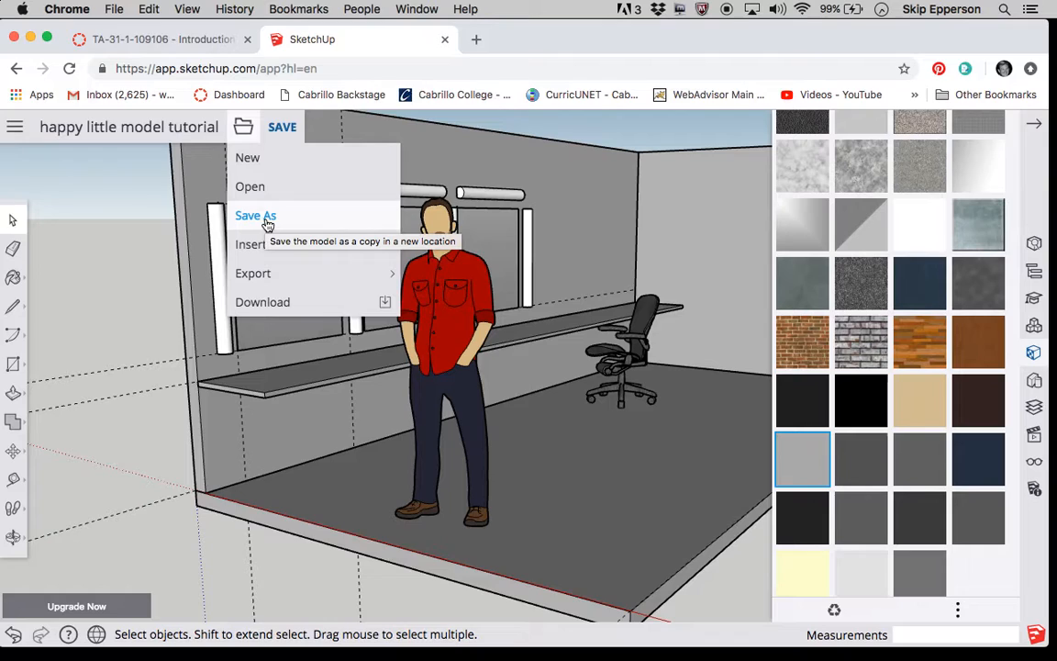
click(257, 223)
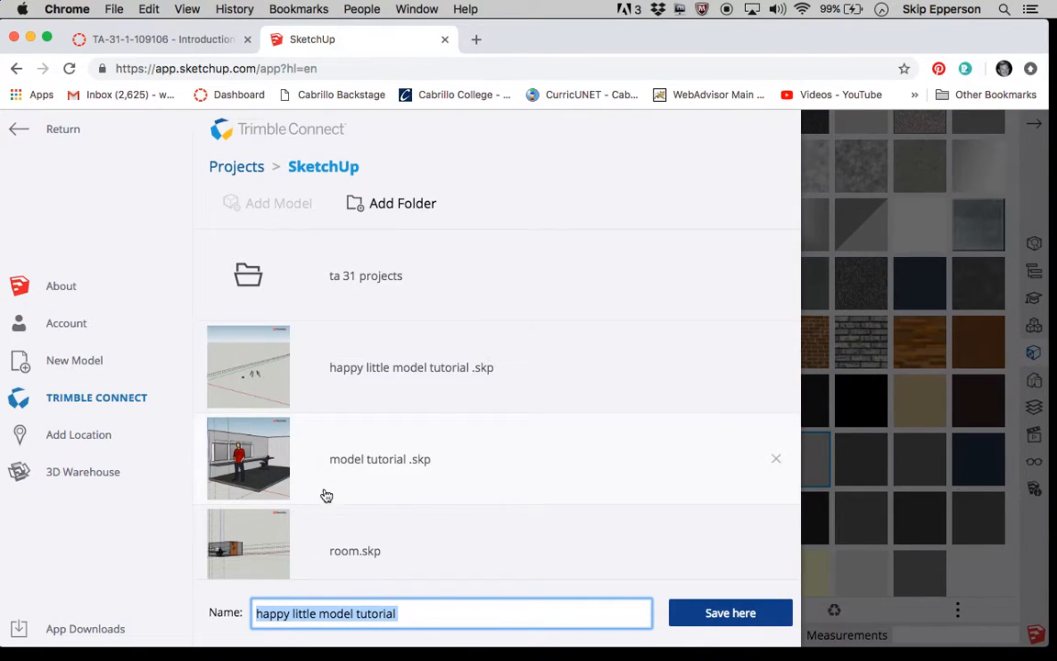
click(409, 613)
key(BackSpace)
key(BackSpace)
key(BackSpace)
key(BackSpace)
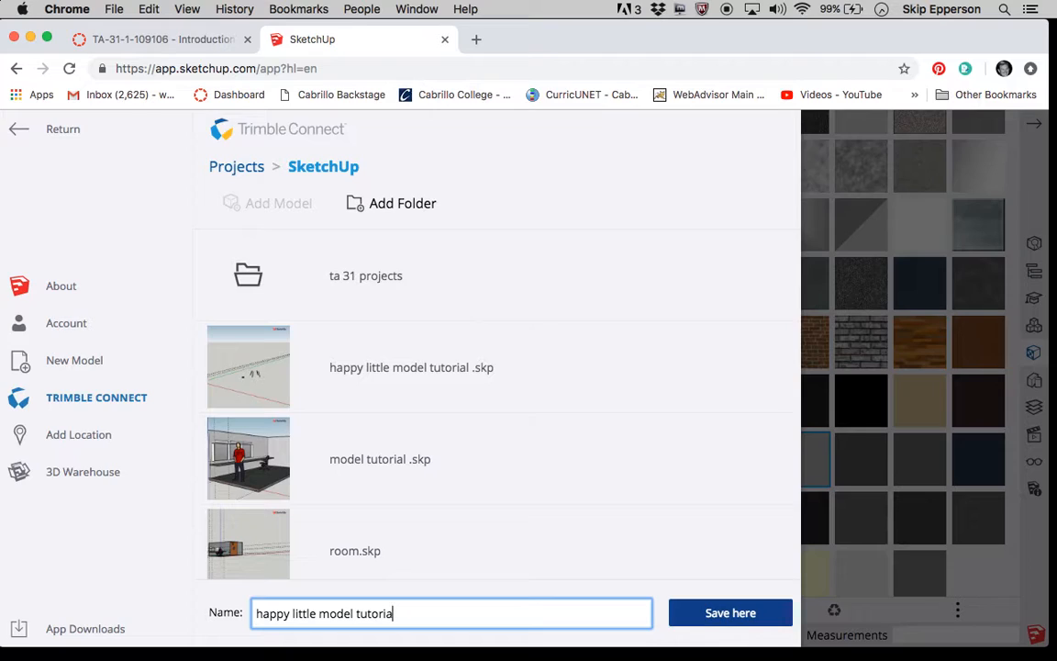
key(BackSpace)
key(BackSpace)
key(BackSpace)
key(BackSpace)
key(BackSpace)
text(speakeasy)
click(708, 621)
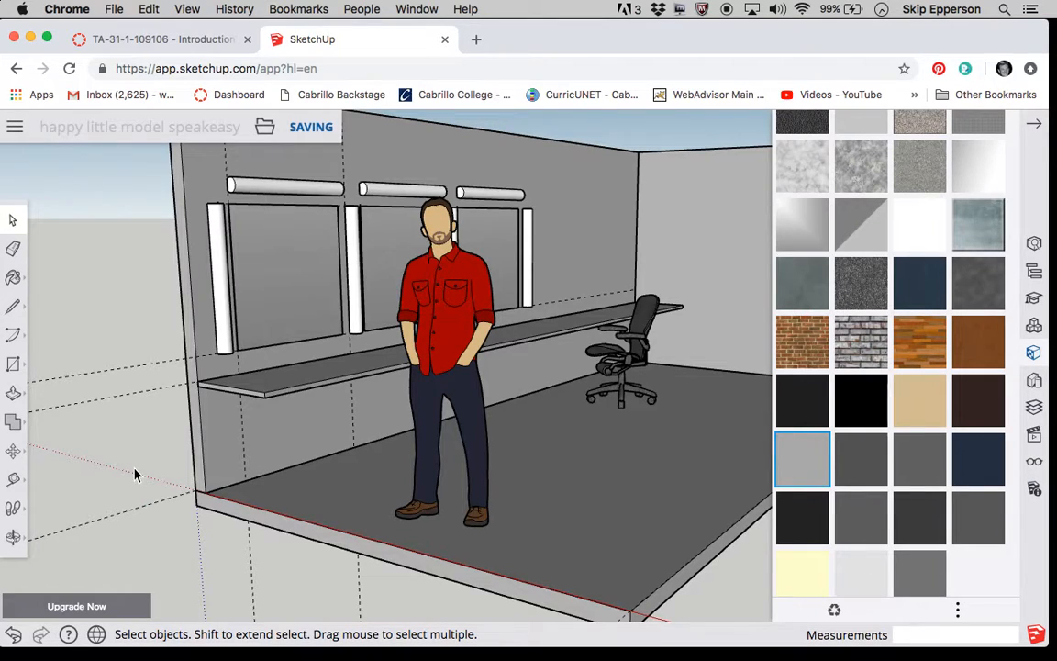
Paint the long window wall with the red-brown brick material from the Brick, Cladding and Siding collection.
scroll(135, 475, down, 3)
scroll(420, 242, up, 3)
scroll(421, 241, down, 4)
scroll(420, 241, up, 2)
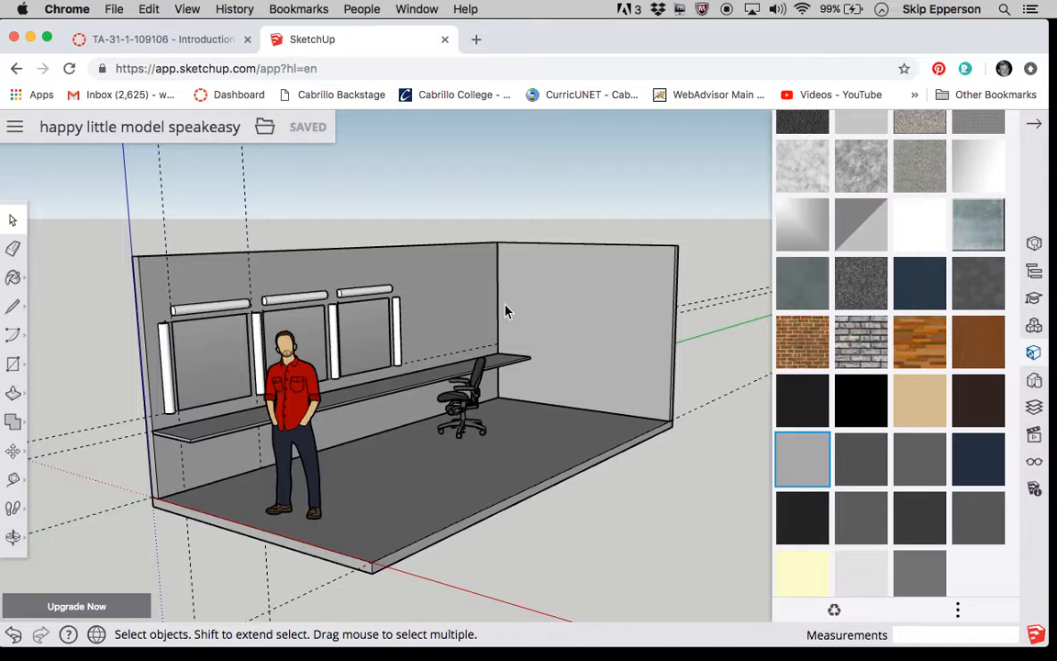
click(452, 290)
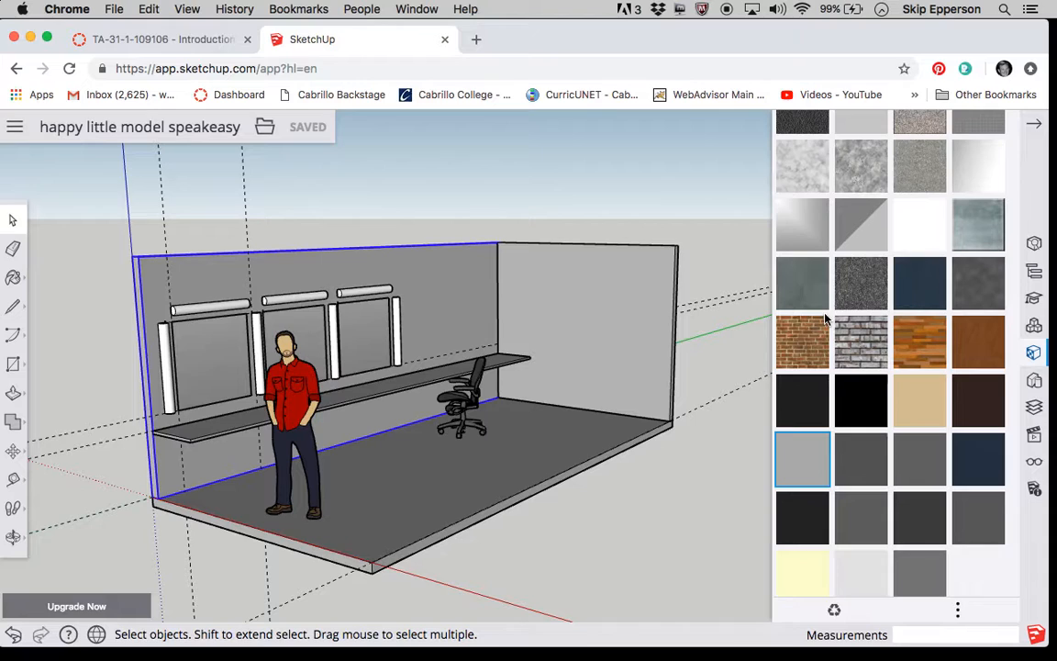
scroll(872, 270, up, 2)
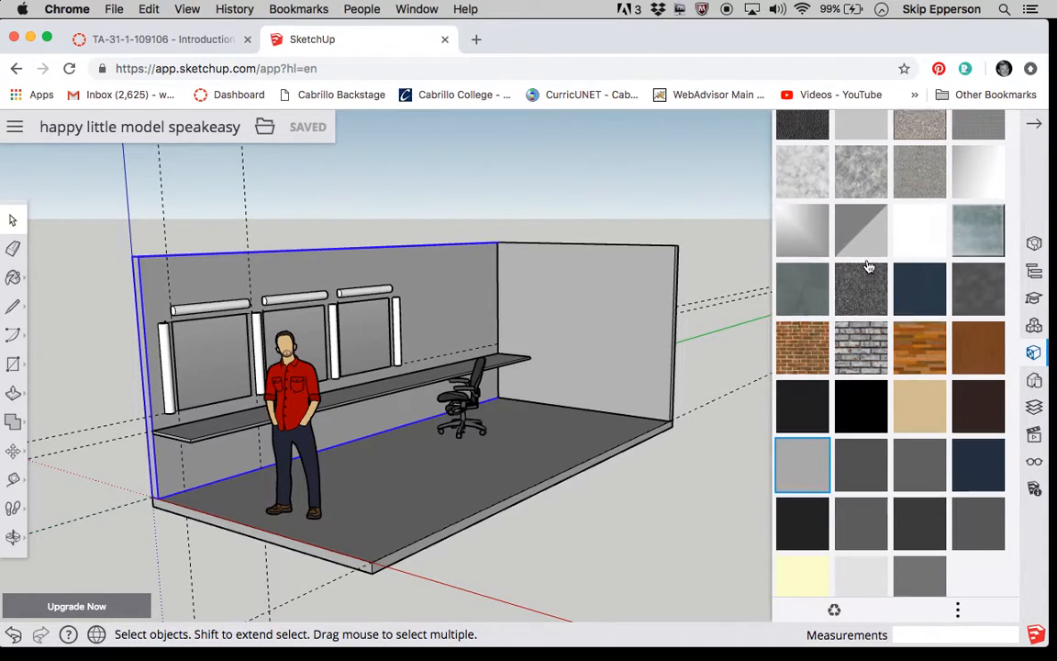
scroll(869, 267, down, 1)
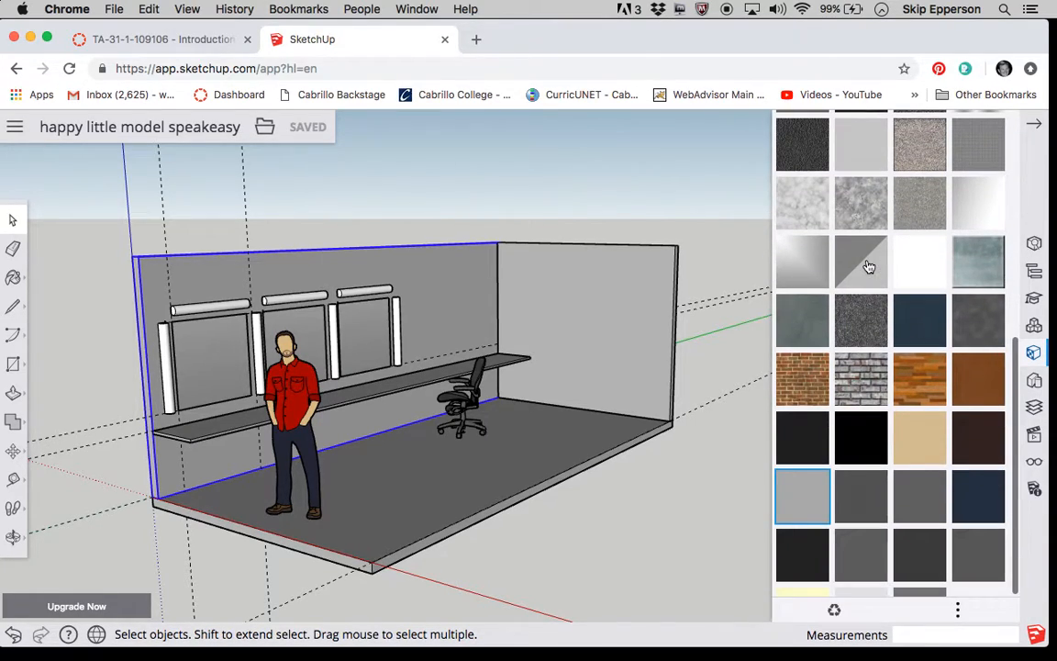
click(1034, 355)
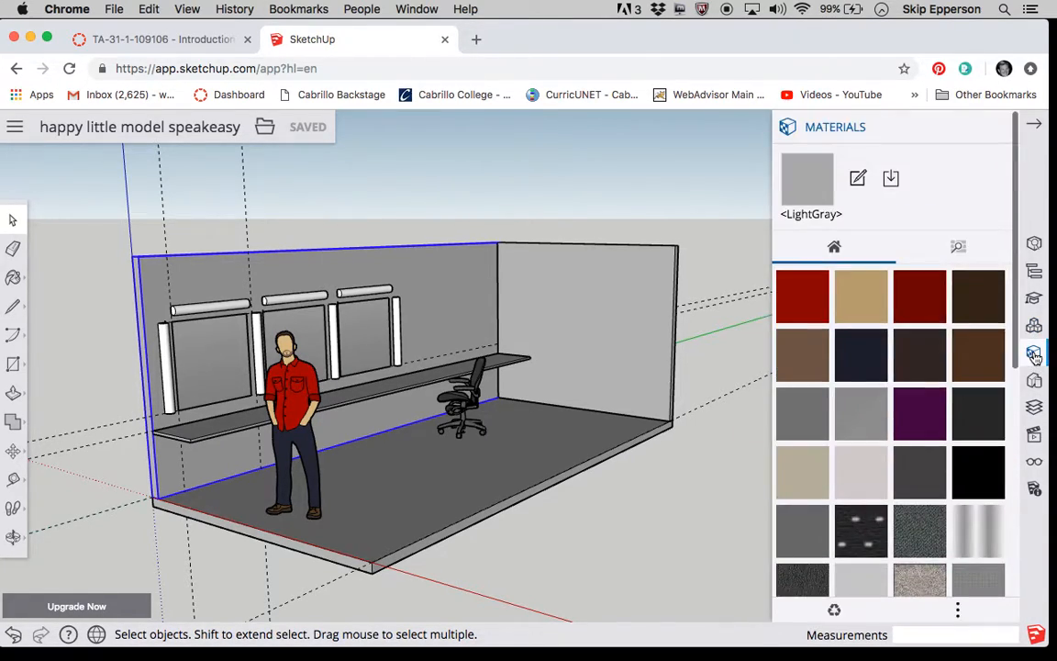
click(967, 256)
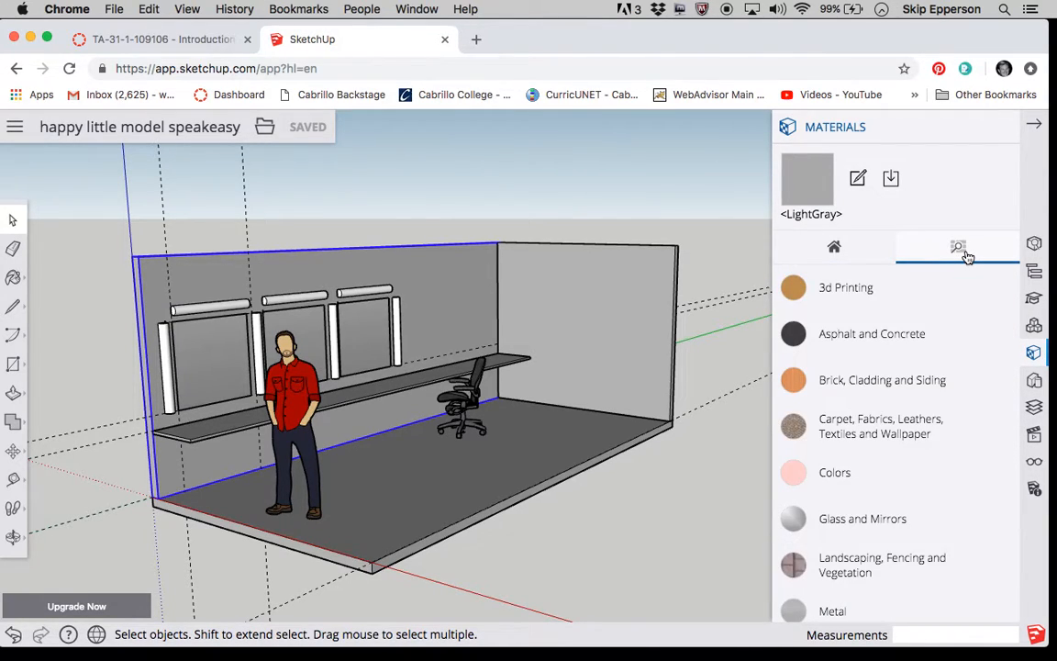
scroll(902, 409, down, 5)
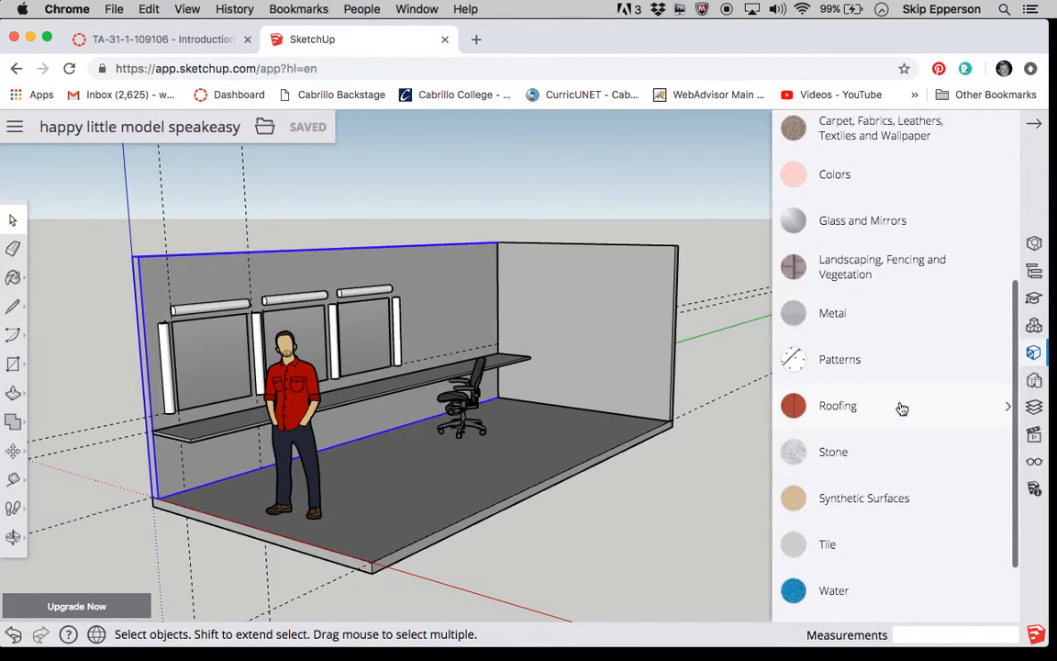
scroll(900, 406, up, 1)
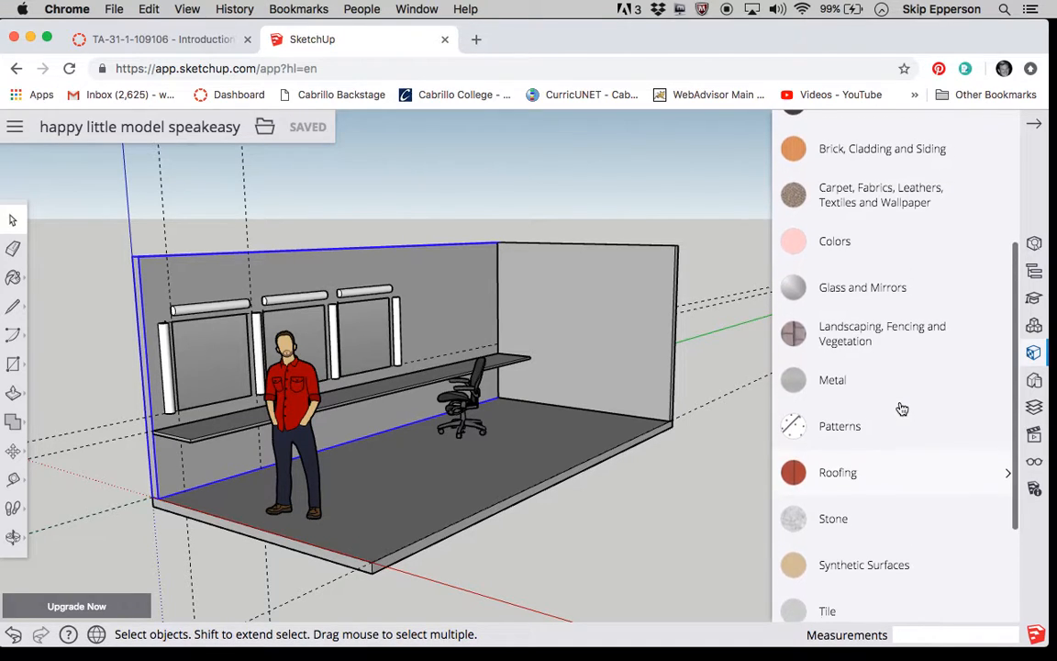
click(864, 164)
click(869, 223)
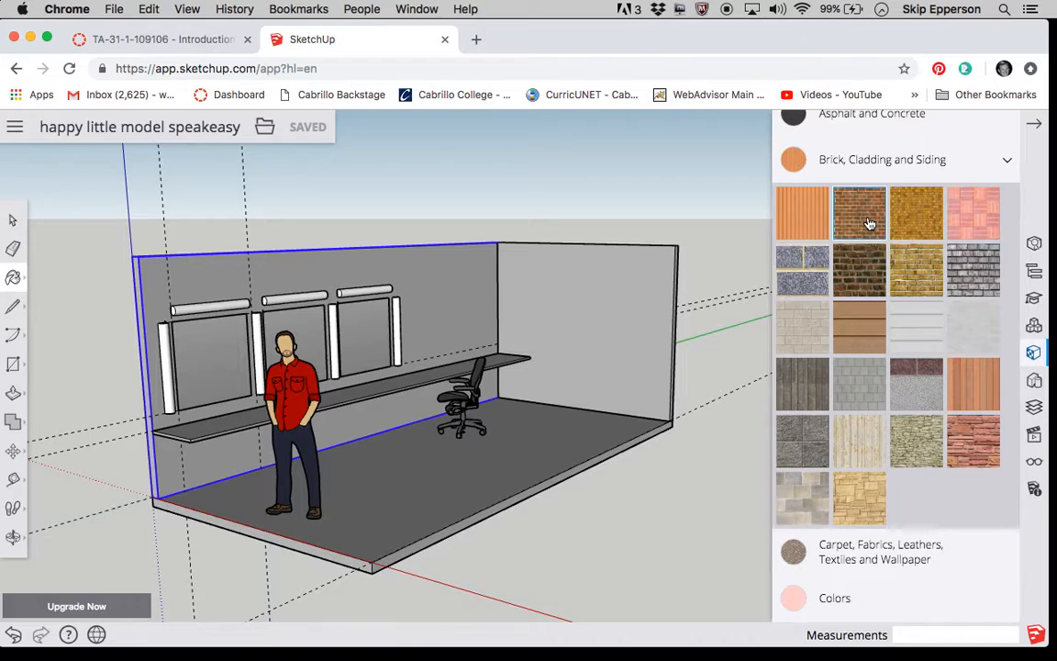
click(456, 277)
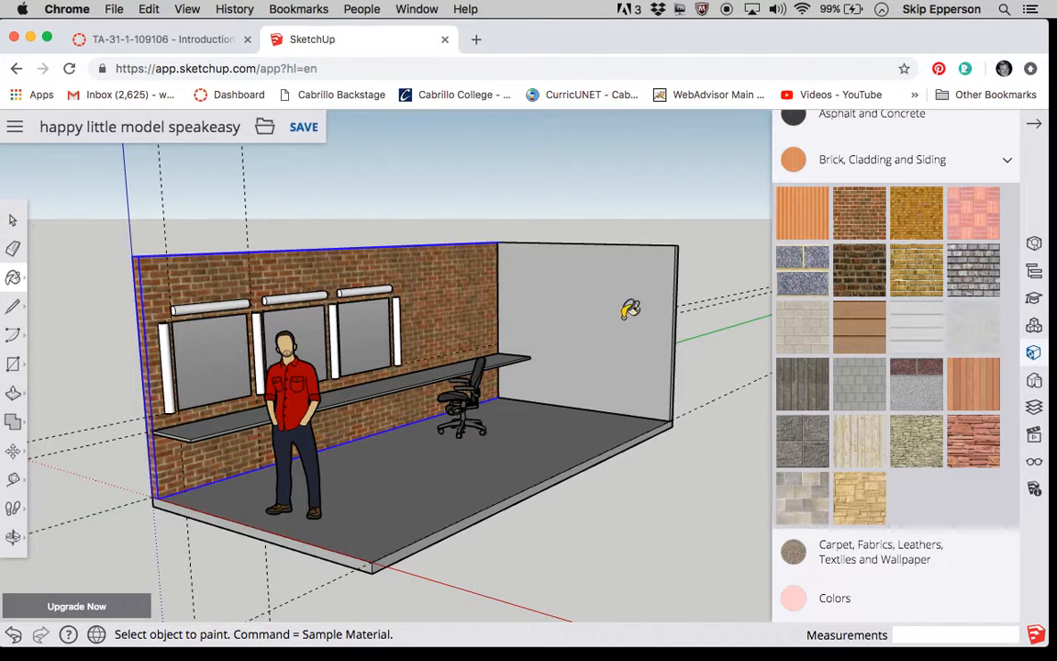
Open the end wall's group and paint its inner face with the grey brick material, then close the group.
click(980, 280)
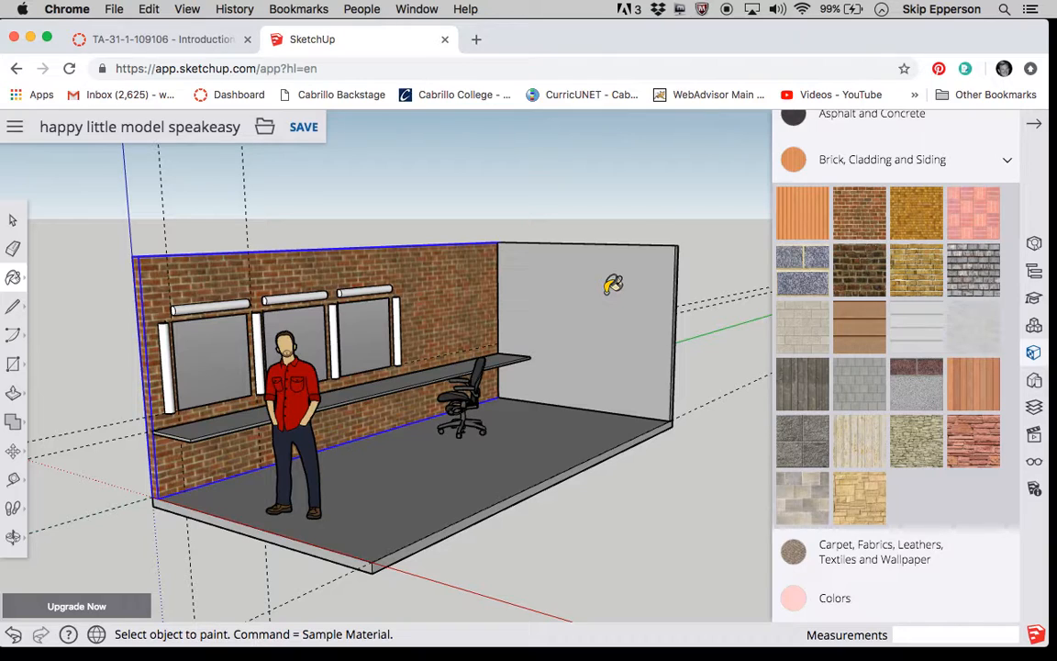
click(13, 224)
click(605, 337)
double_click(604, 336)
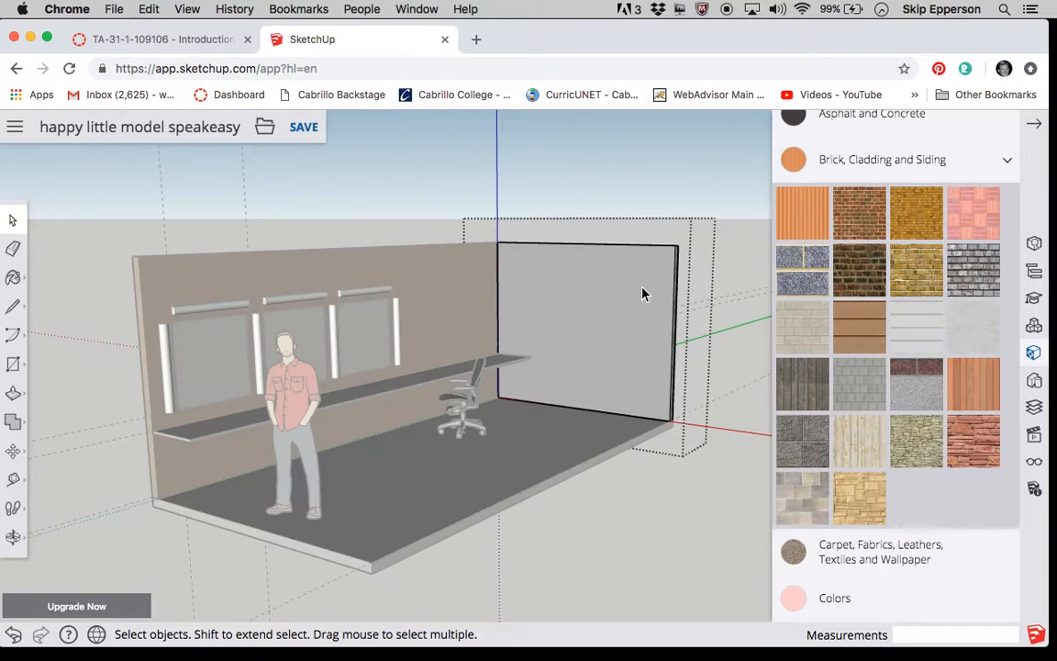
scroll(717, 229, up, 4)
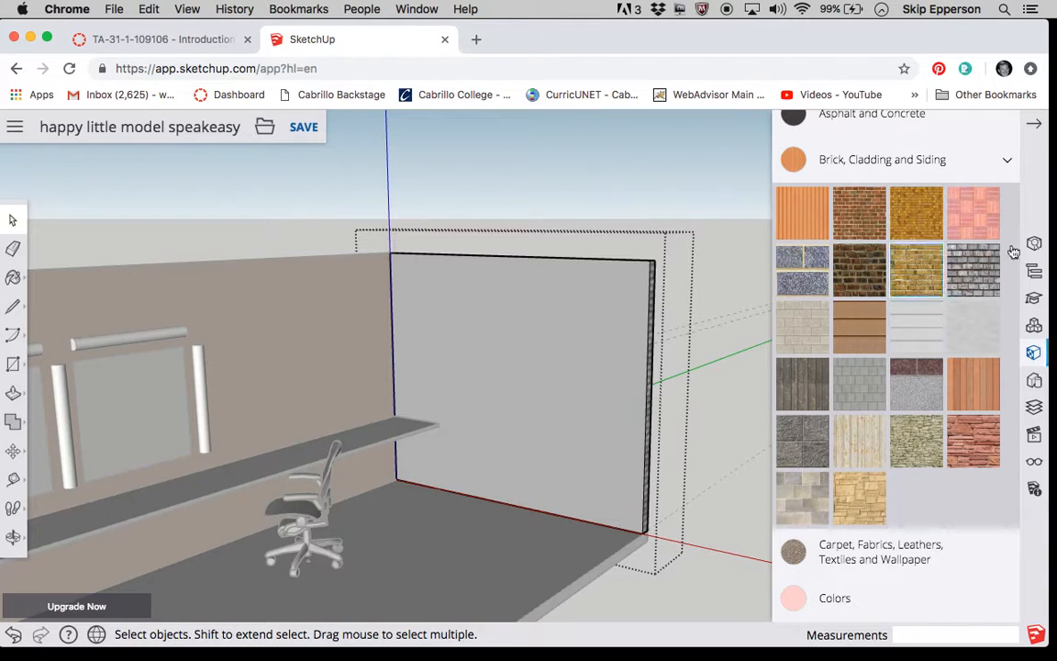
click(985, 278)
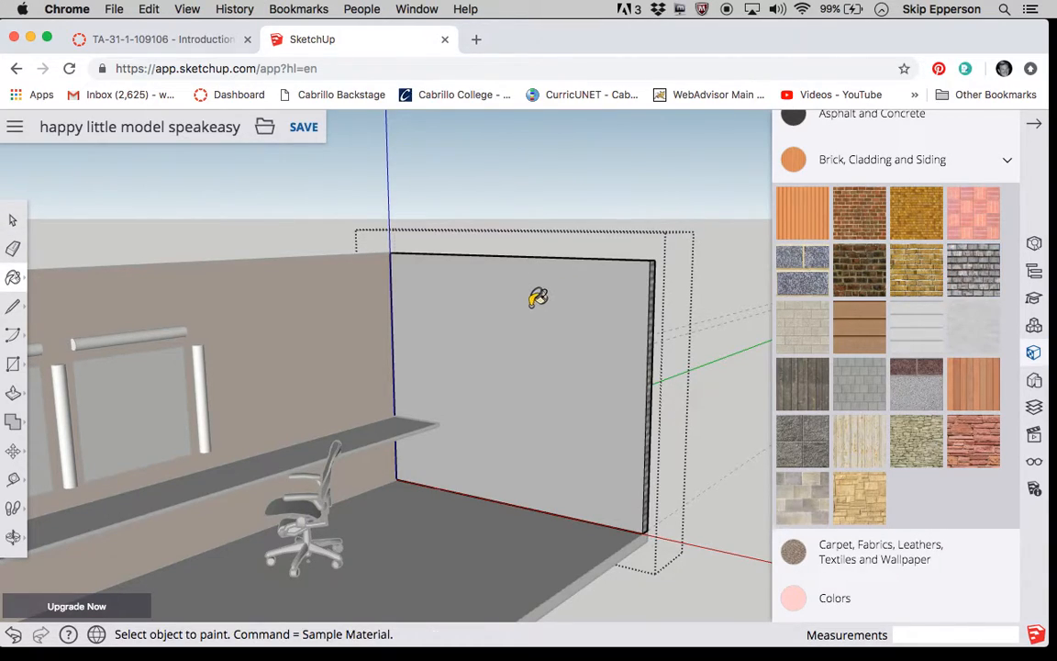
click(563, 295)
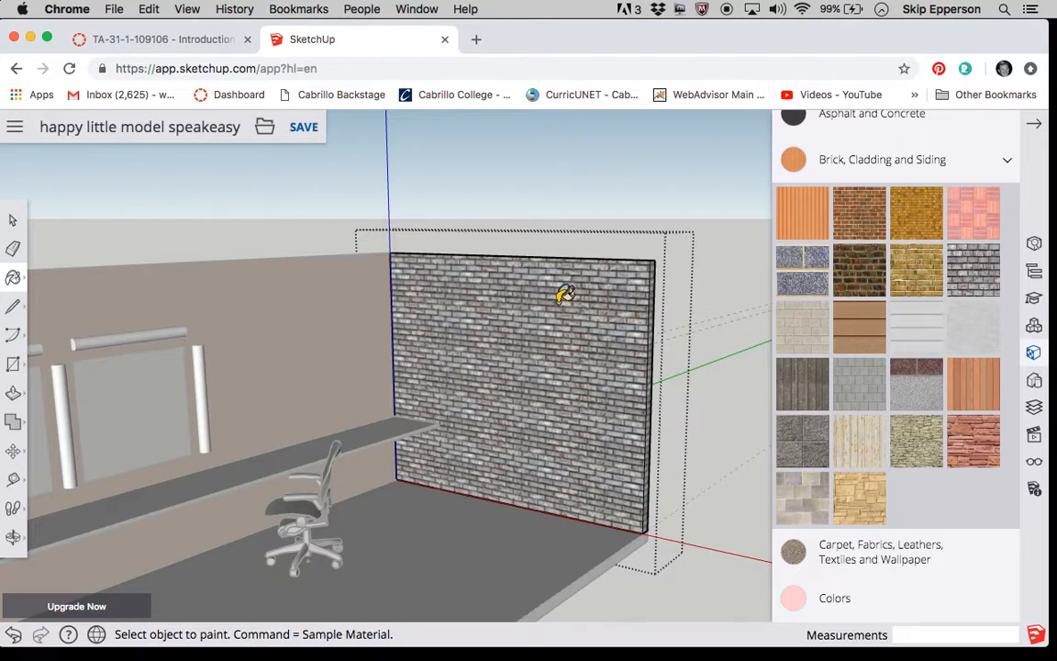
click(13, 221)
scroll(404, 201, down, 5)
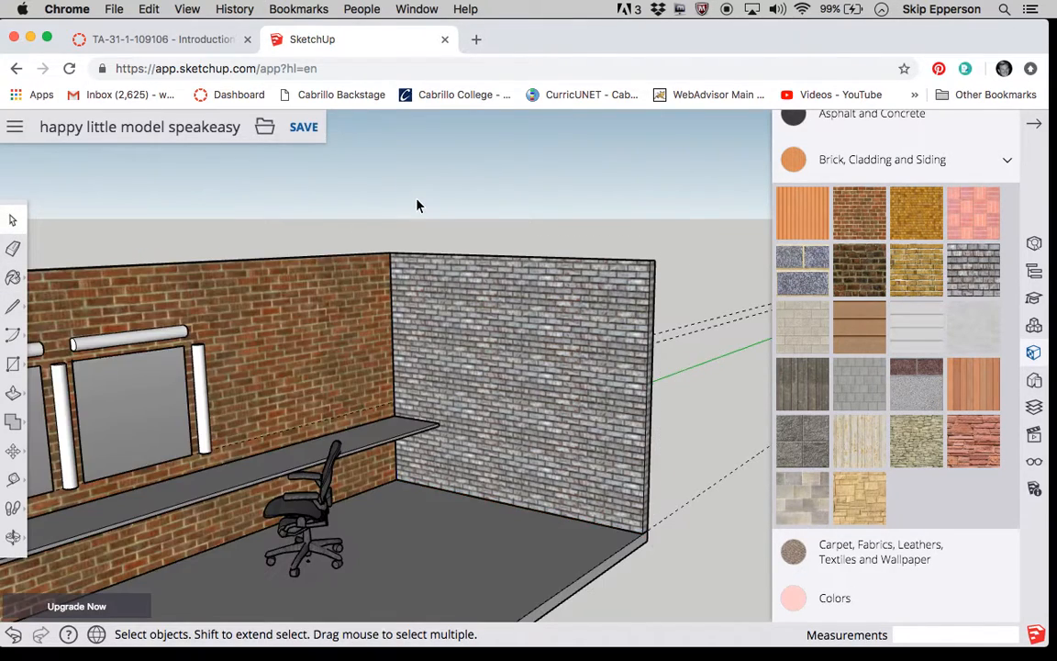
Paint the floor with the mixed-tone plank material from the Wood collection.
scroll(514, 273, down, 5)
scroll(517, 276, up, 5)
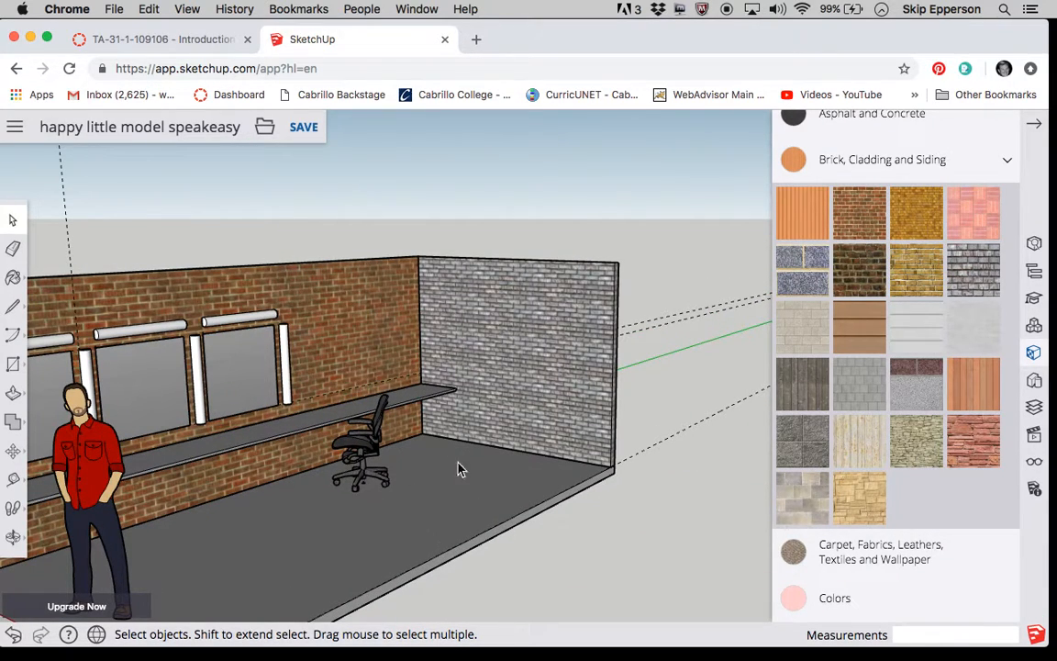
click(431, 520)
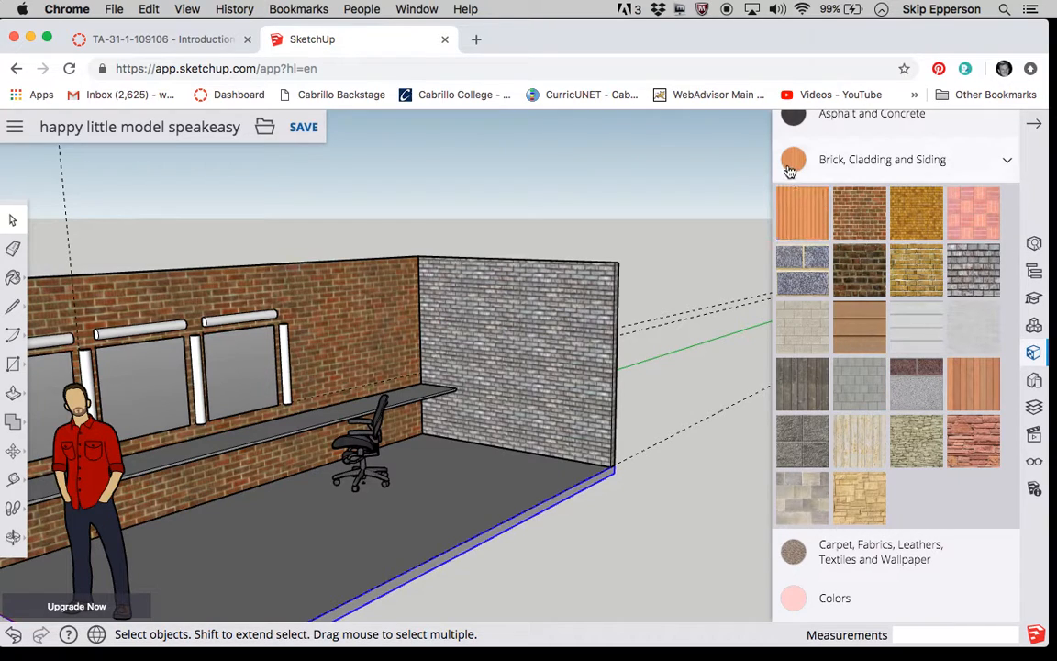
scroll(789, 170, up, 3)
scroll(789, 170, down, 10)
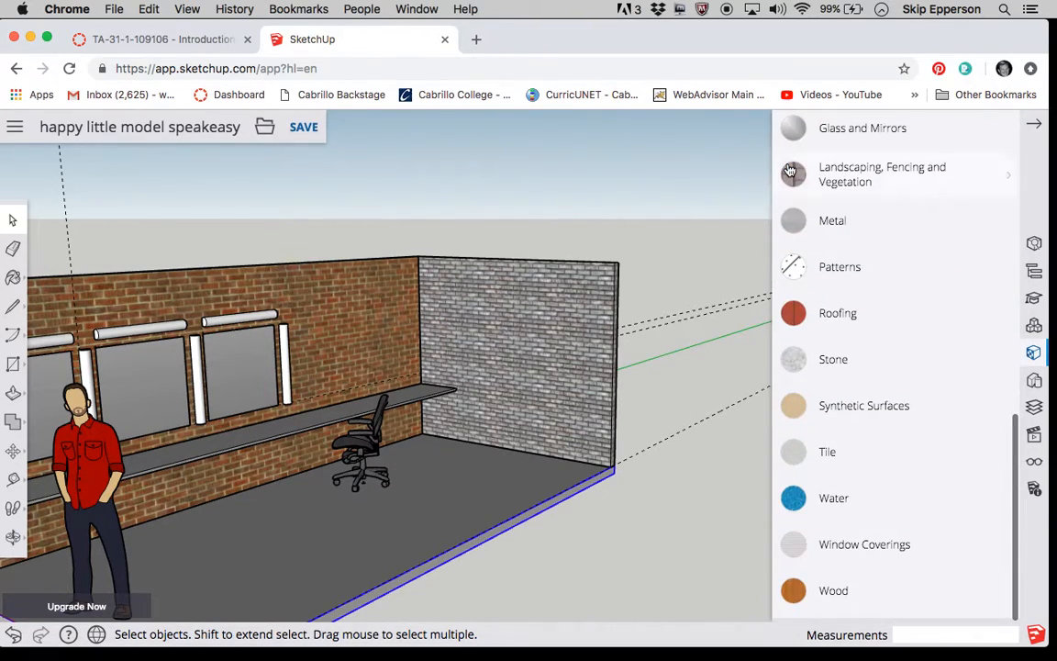
scroll(789, 175, up, 5)
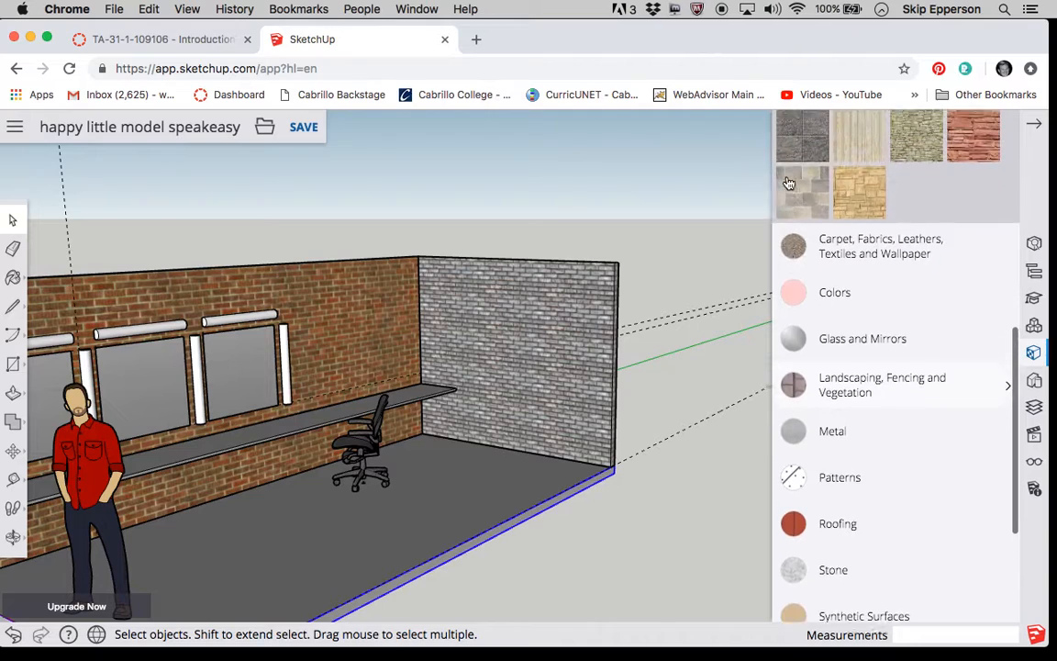
scroll(789, 184, up, 5)
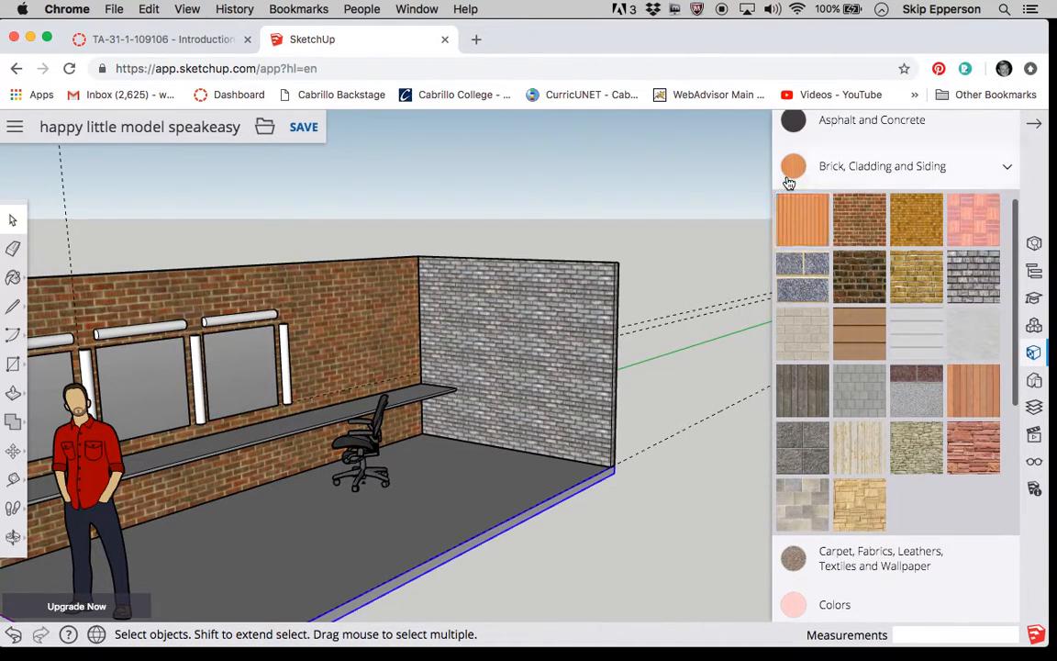
click(1007, 166)
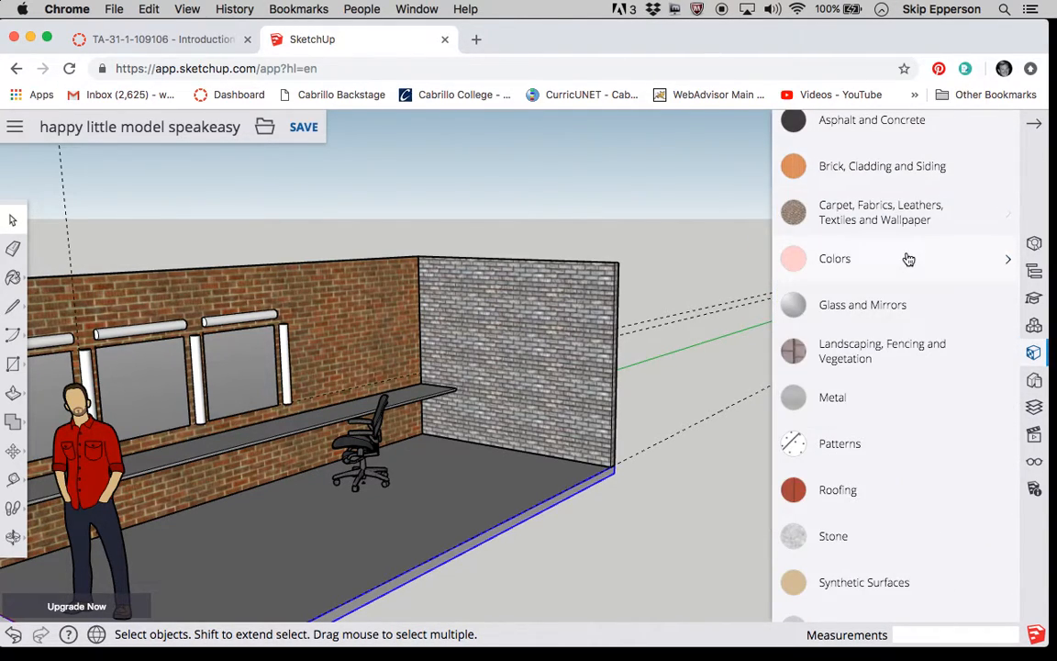
scroll(908, 259, down, 3)
click(834, 594)
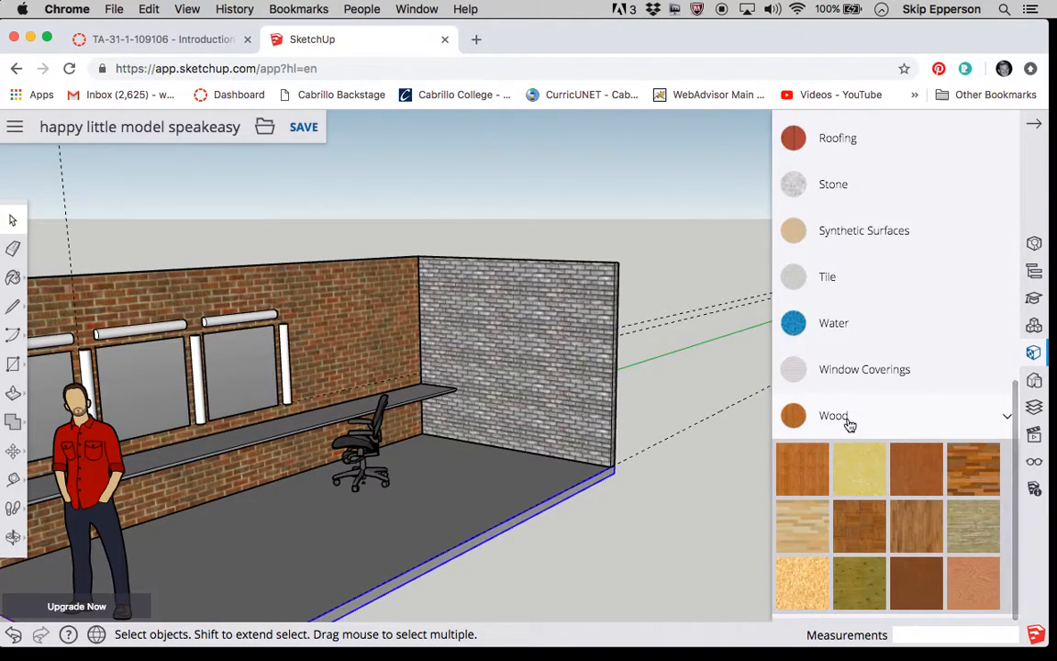
click(971, 473)
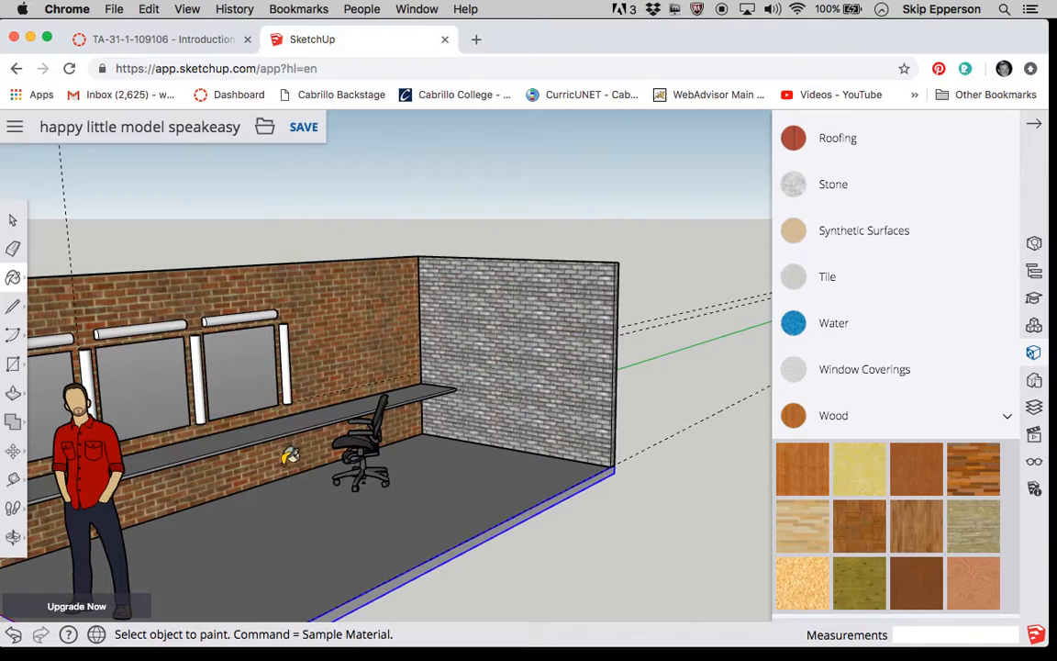
click(430, 490)
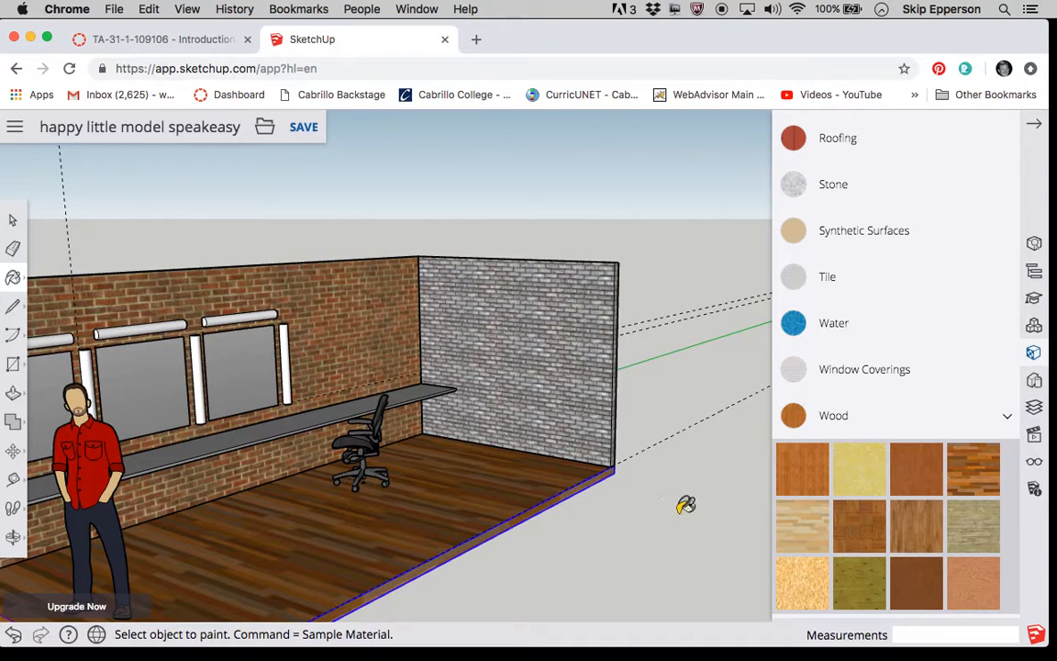
Paint the long wall-mounted counter with the medium-brown straight-grained material from the Wood collection.
click(928, 530)
click(331, 410)
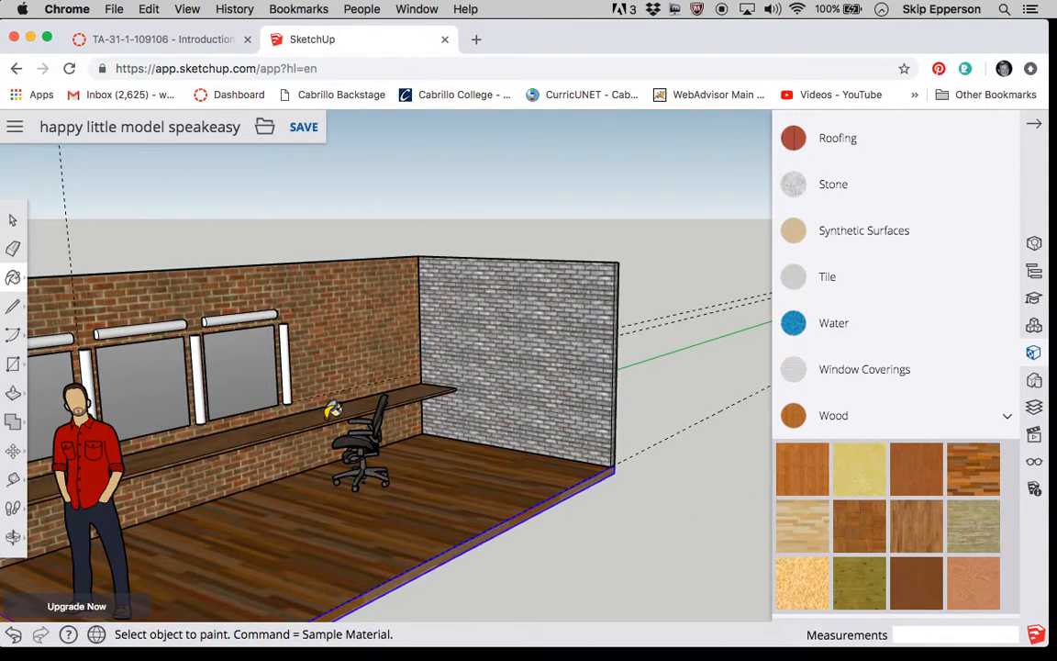
scroll(333, 406, up, 6)
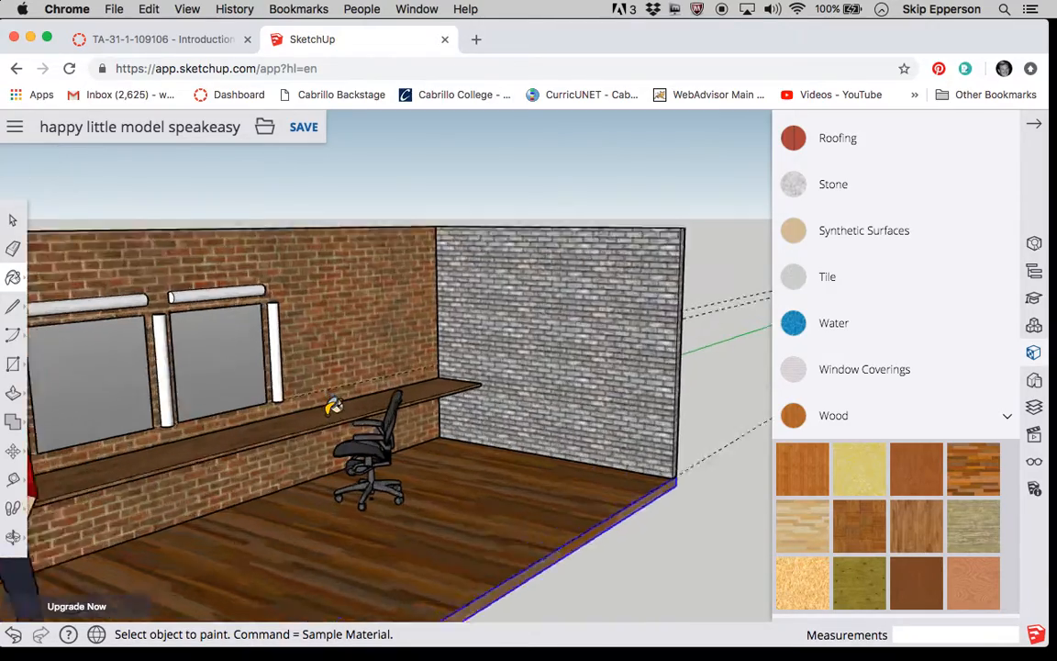
scroll(333, 406, down, 10)
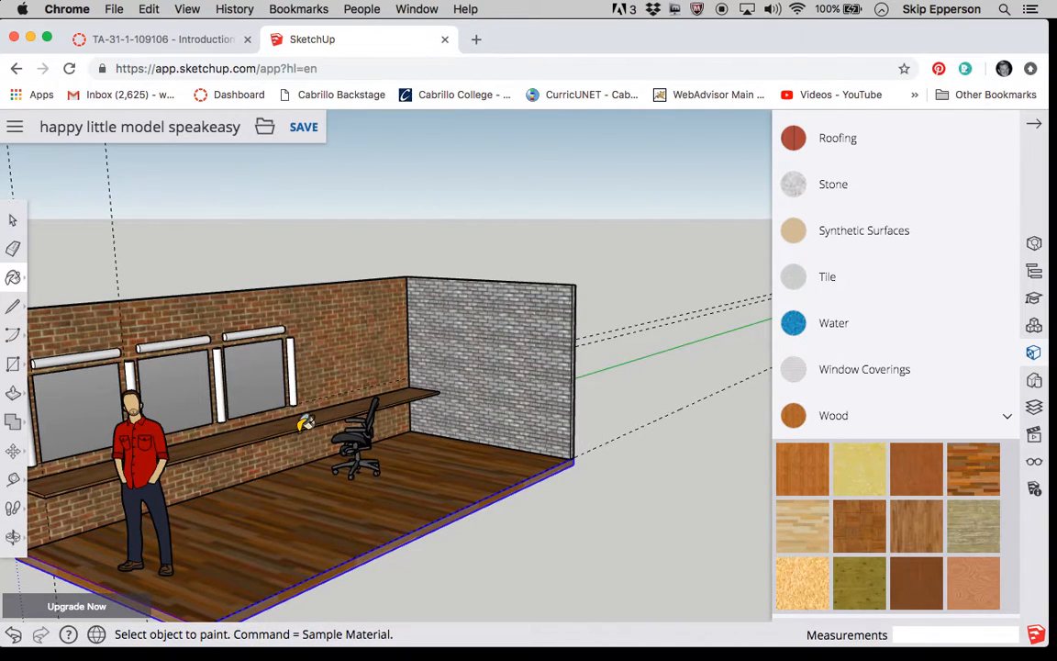
Draw a 2' 2 3/4" by 19' 8" vertical rectangle from the counter's front underside corner down to the floor at the end wall.
scroll(285, 431, down, 5)
scroll(204, 466, up, 10)
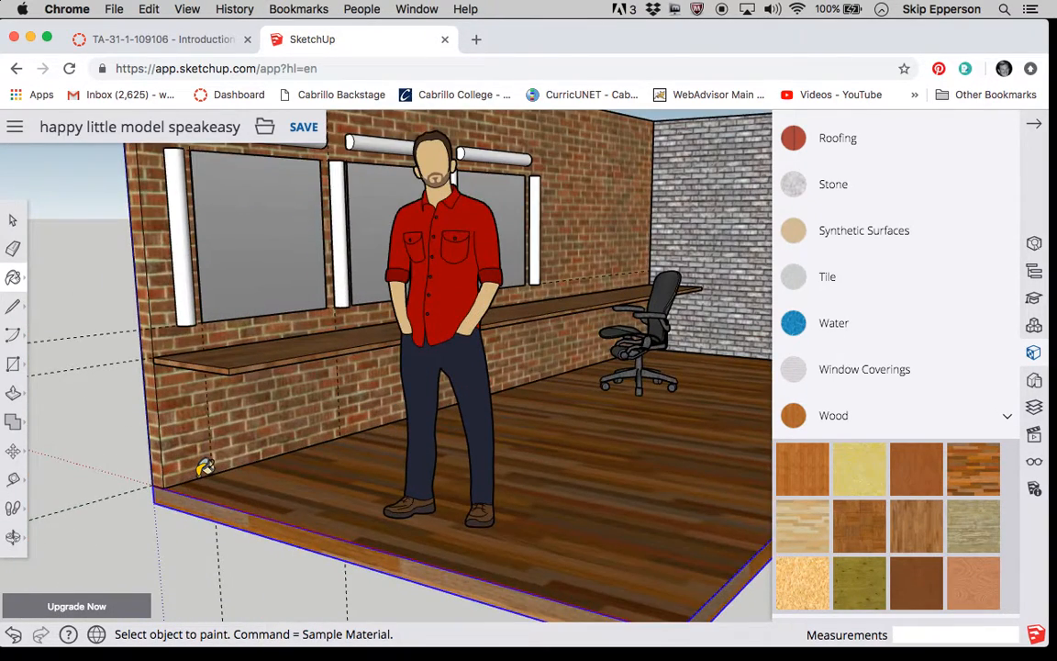
scroll(211, 460, down, 6)
scroll(248, 437, up, 4)
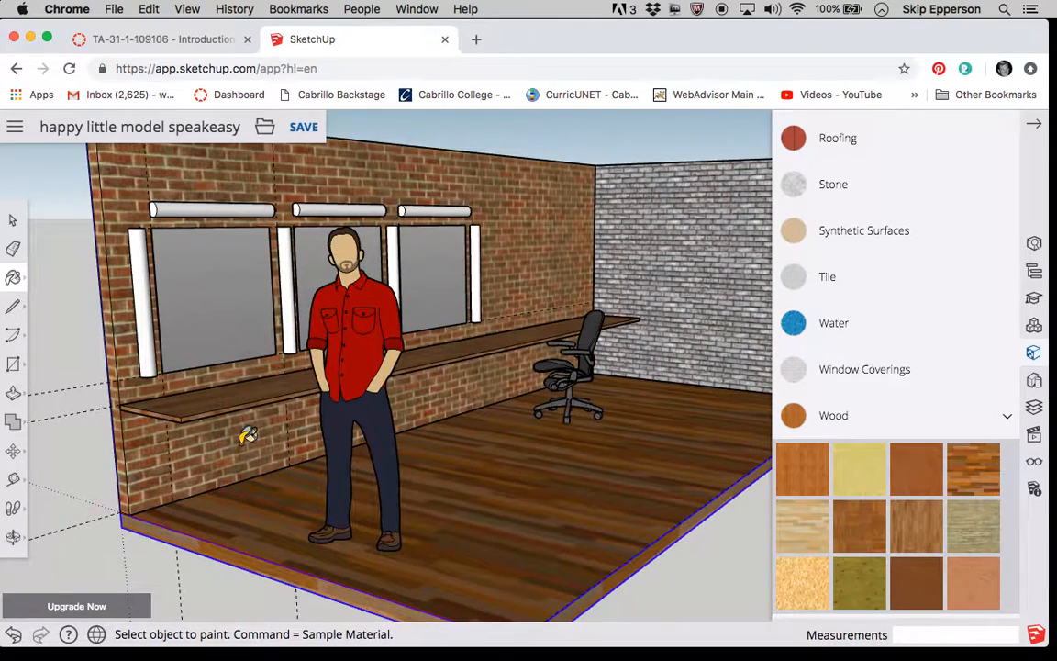
click(17, 366)
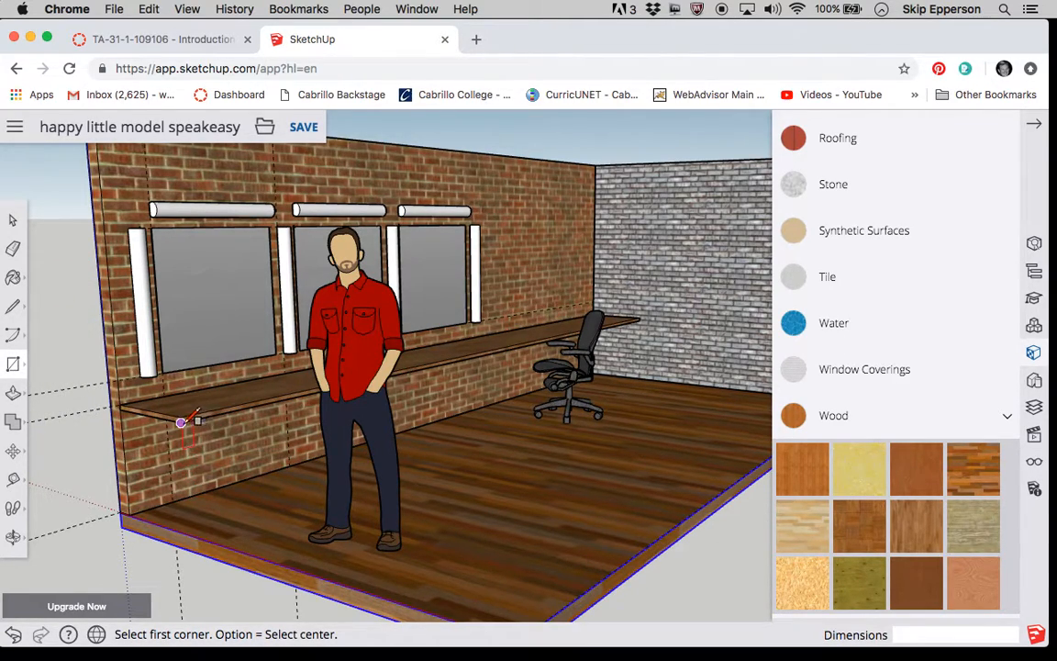
click(181, 422)
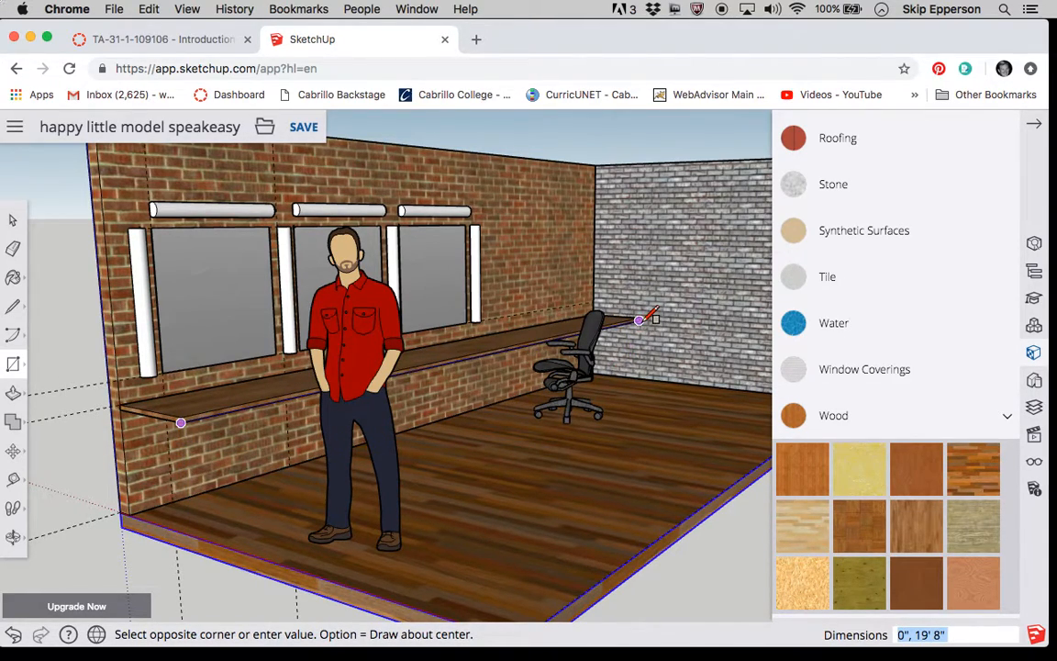
click(639, 377)
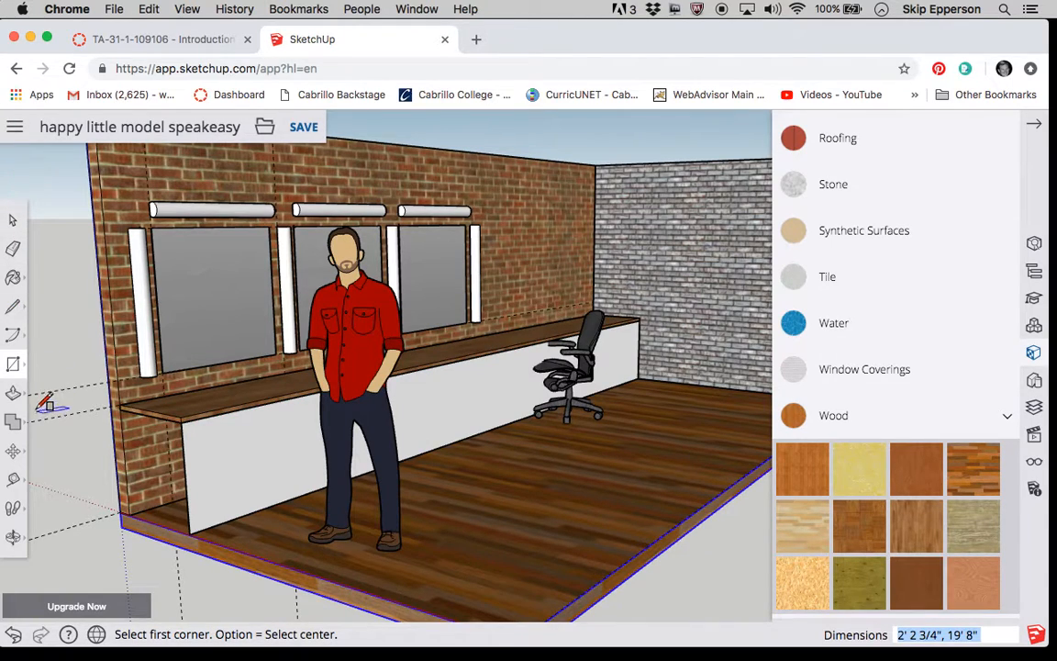
Push/Pull the rectangle under the counter 1' 11 7/8" back toward the window wall to form a solid cabinet base.
click(13, 392)
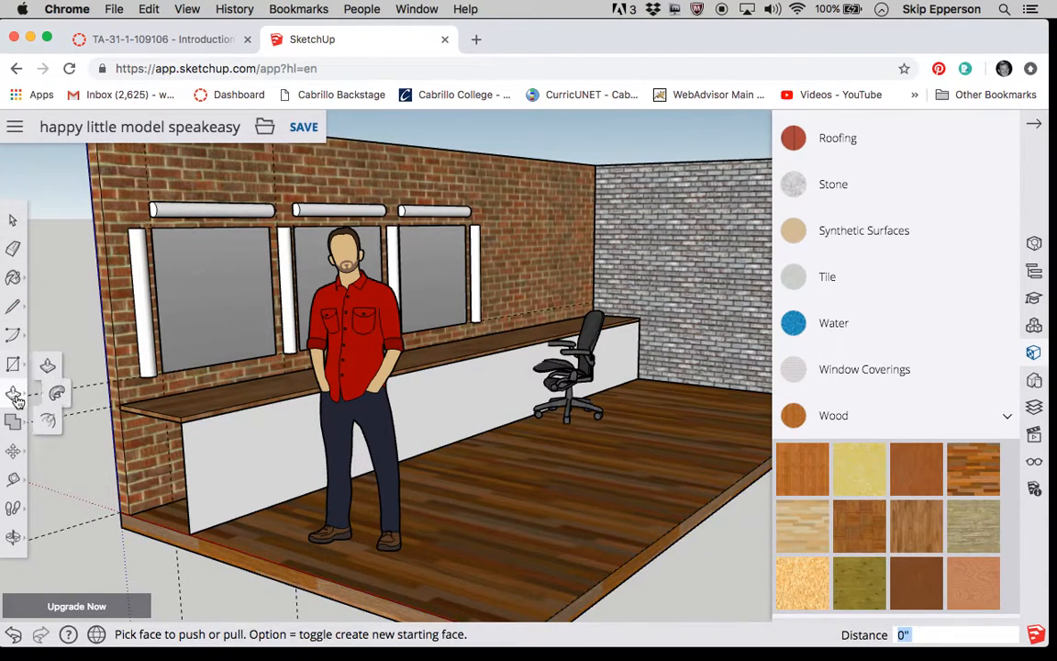
click(218, 460)
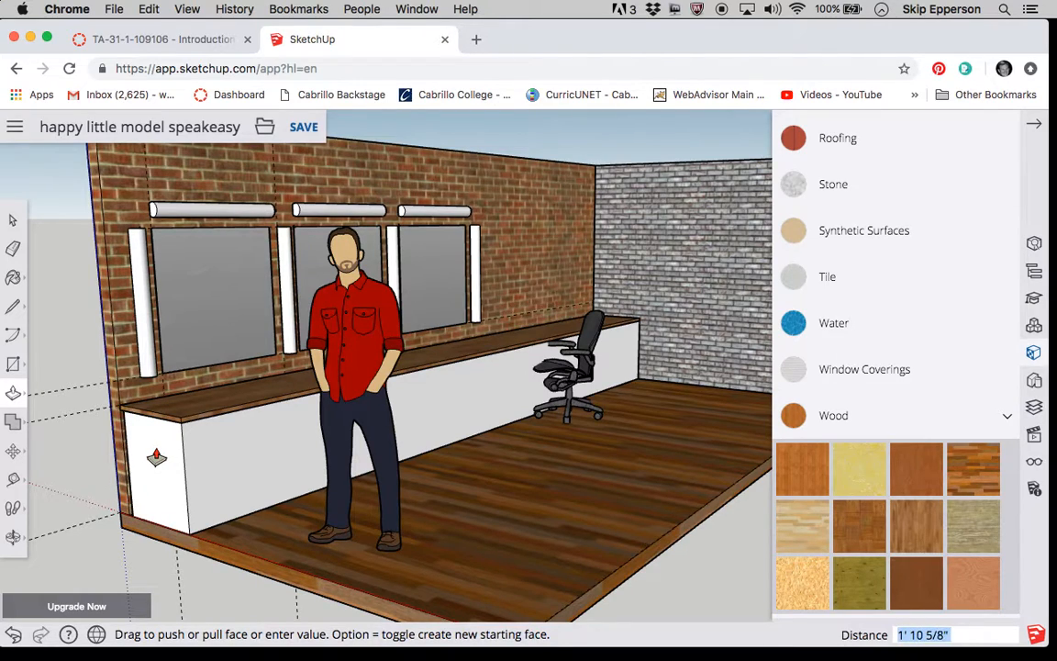
click(154, 457)
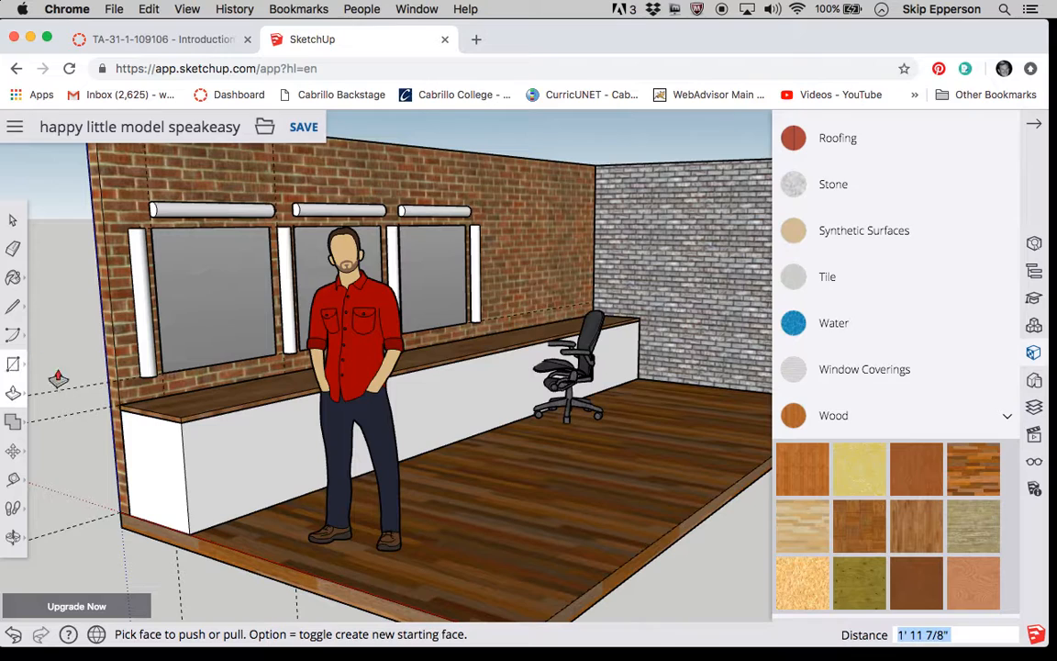
Select all the faces and edges of the white base box under the counter and make them a group.
click(13, 220)
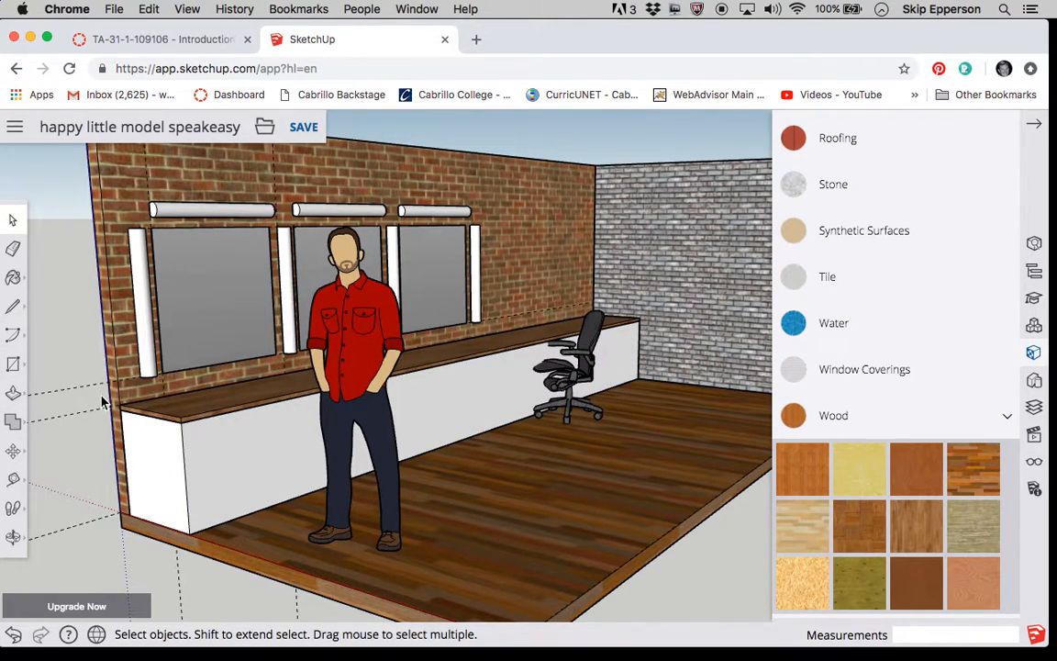
drag(104, 383, 246, 390)
click(13, 537)
drag(365, 427, 257, 418)
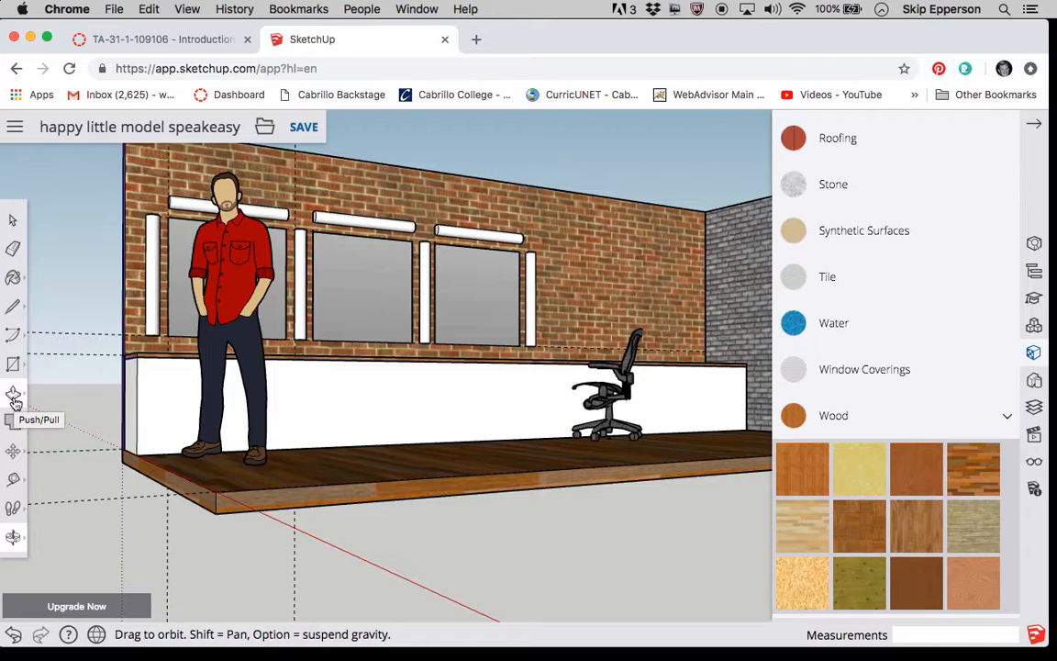
click(13, 220)
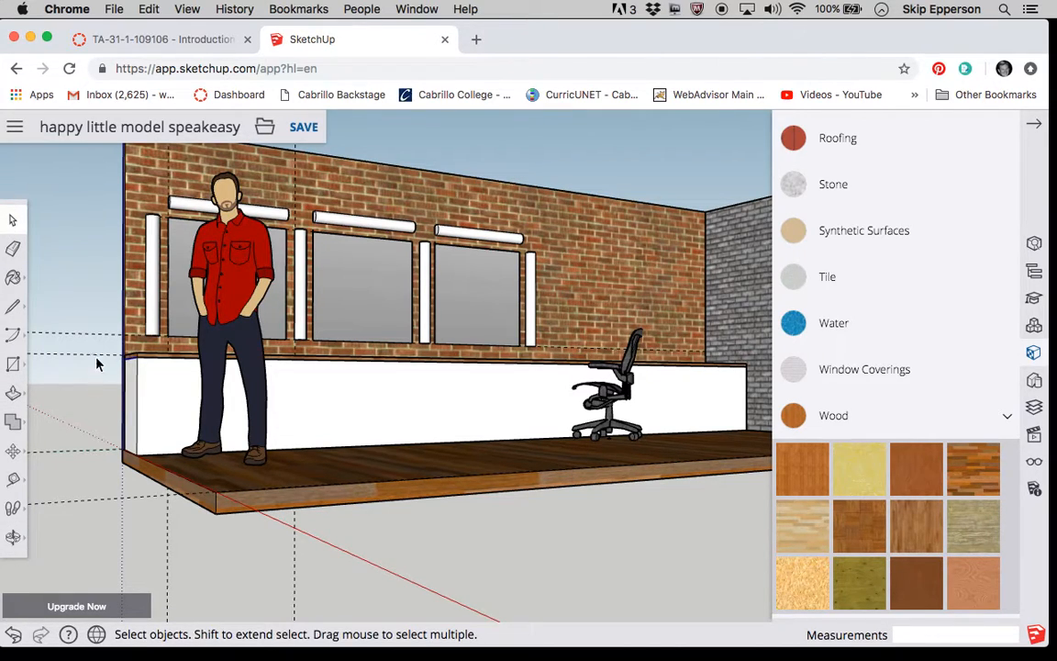
drag(94, 341, 758, 488)
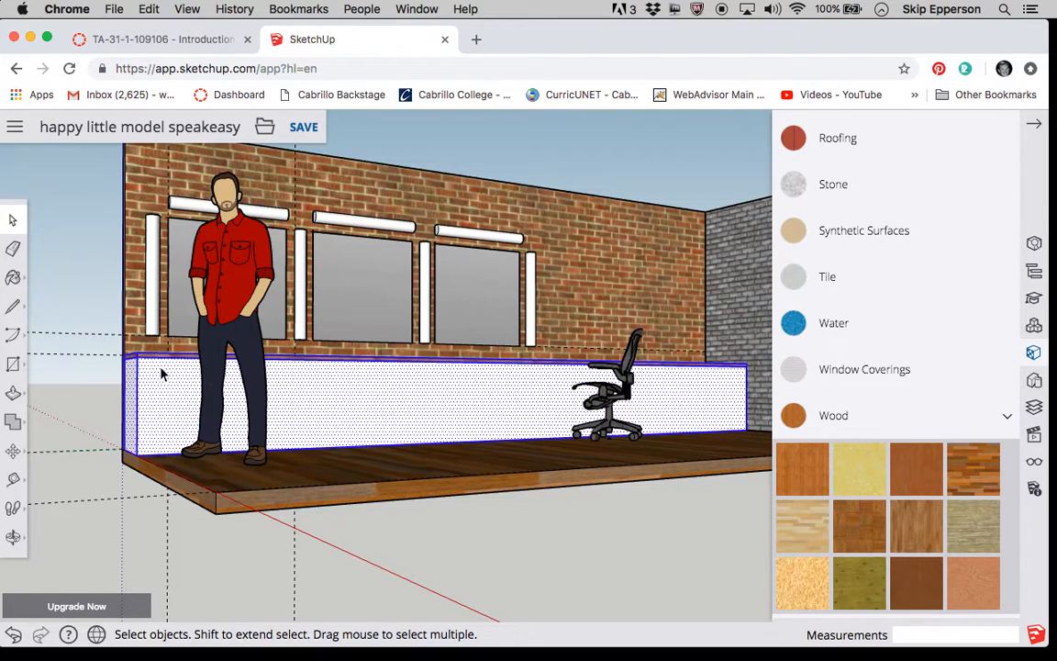
scroll(170, 360, up, 6)
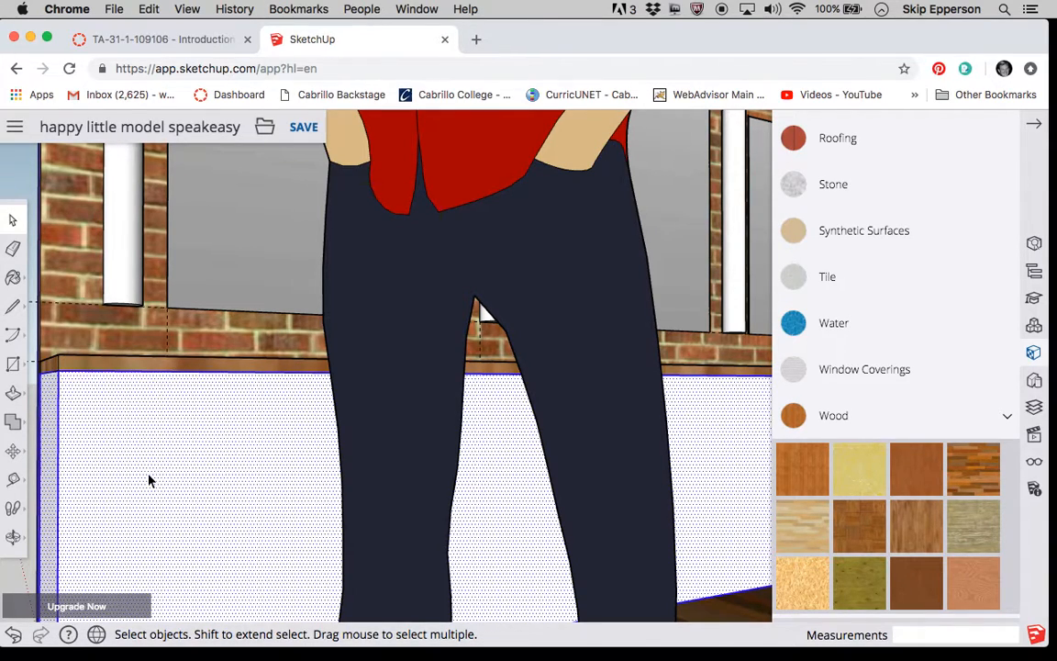
right_click(191, 488)
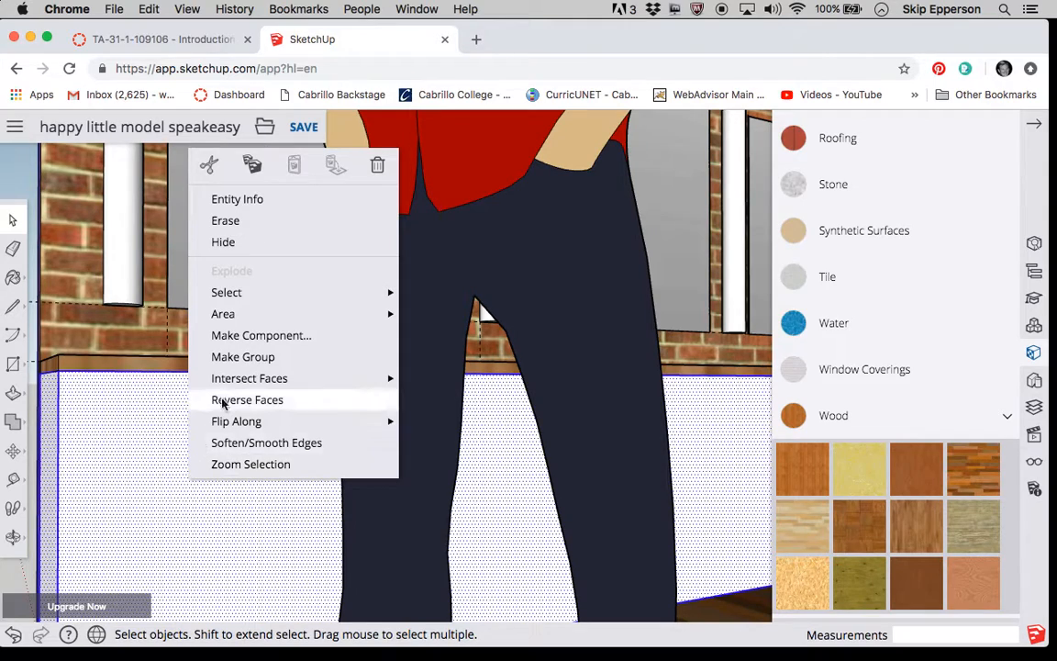
click(244, 357)
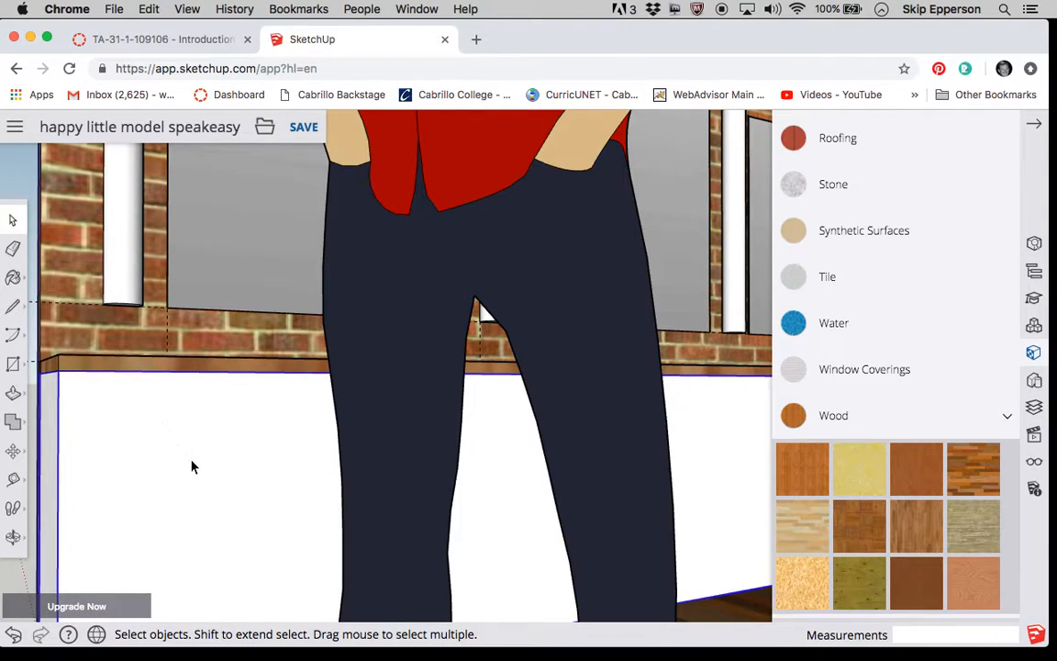
Paint the counter base group with the medium-brown vertical-grained plank material from the Wood collection.
scroll(191, 467, down, 5)
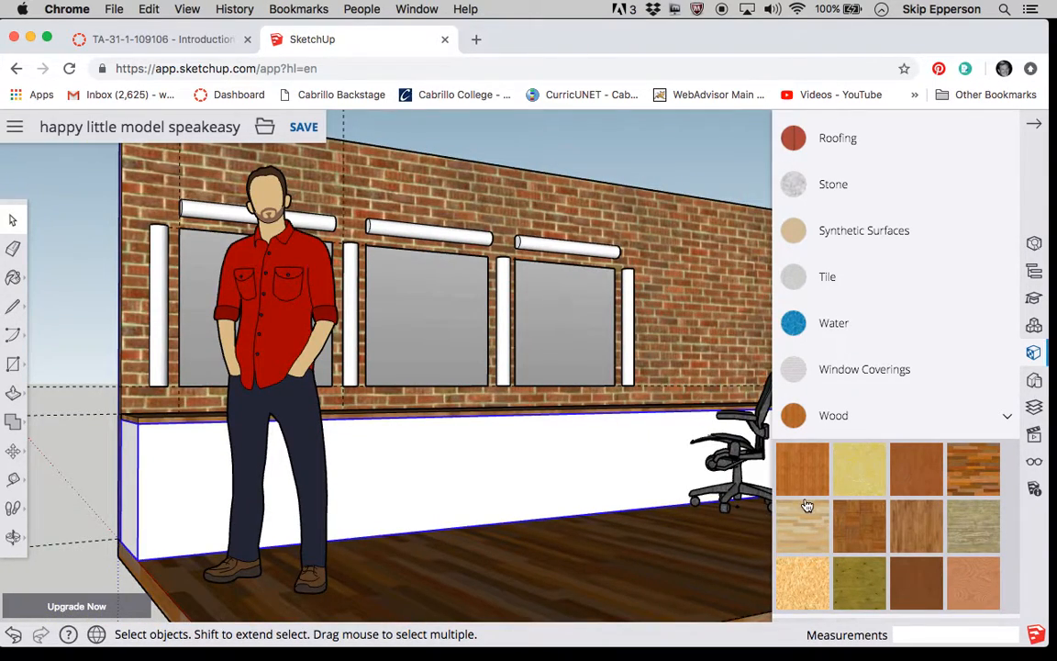
click(918, 525)
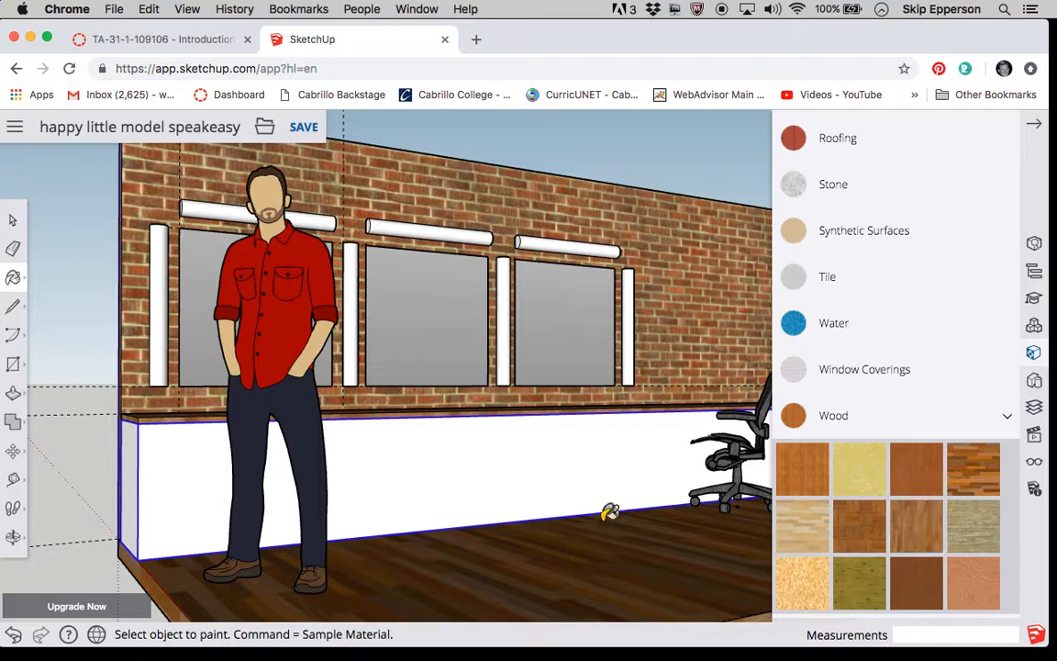
click(439, 468)
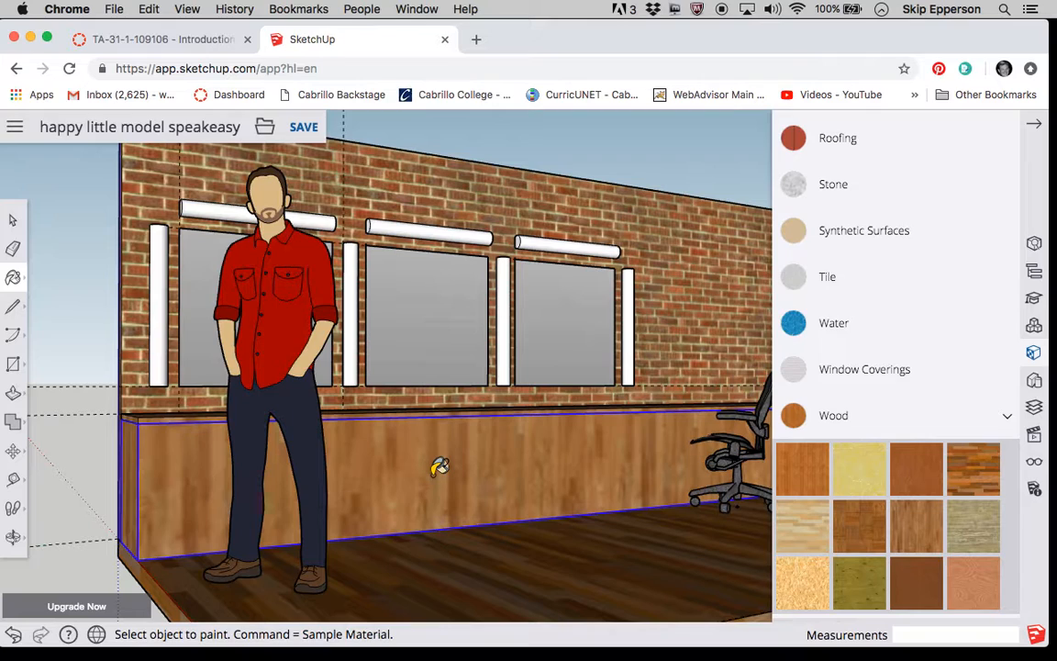
Open the counter base group and draw a 19' 8" by 4" toe-kick rectangle along the bottom of its front face.
click(19, 369)
click(13, 228)
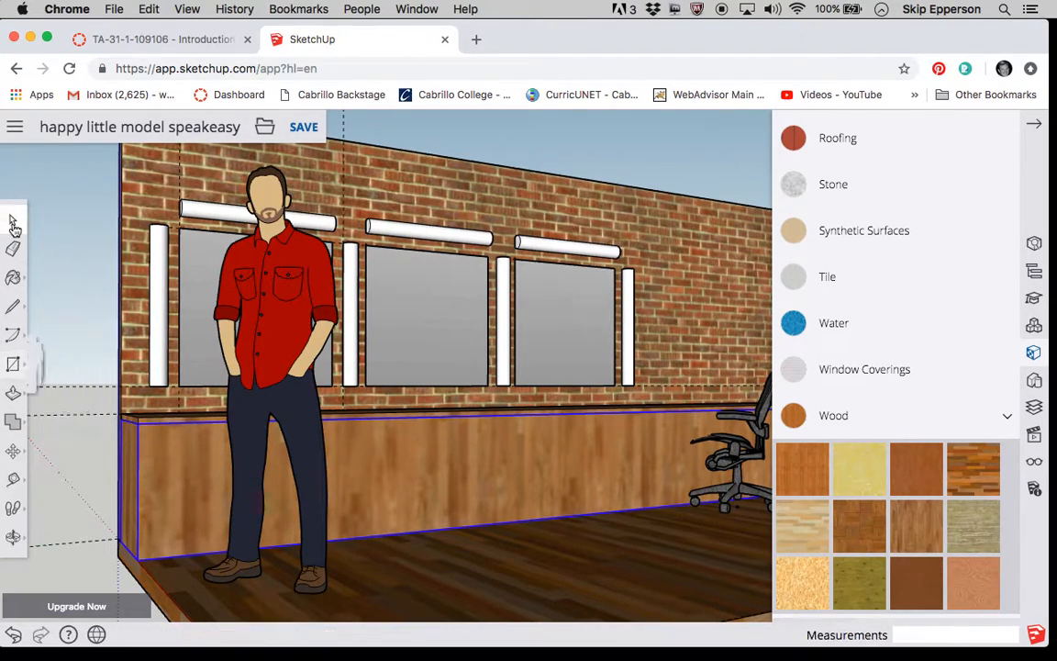
double_click(174, 467)
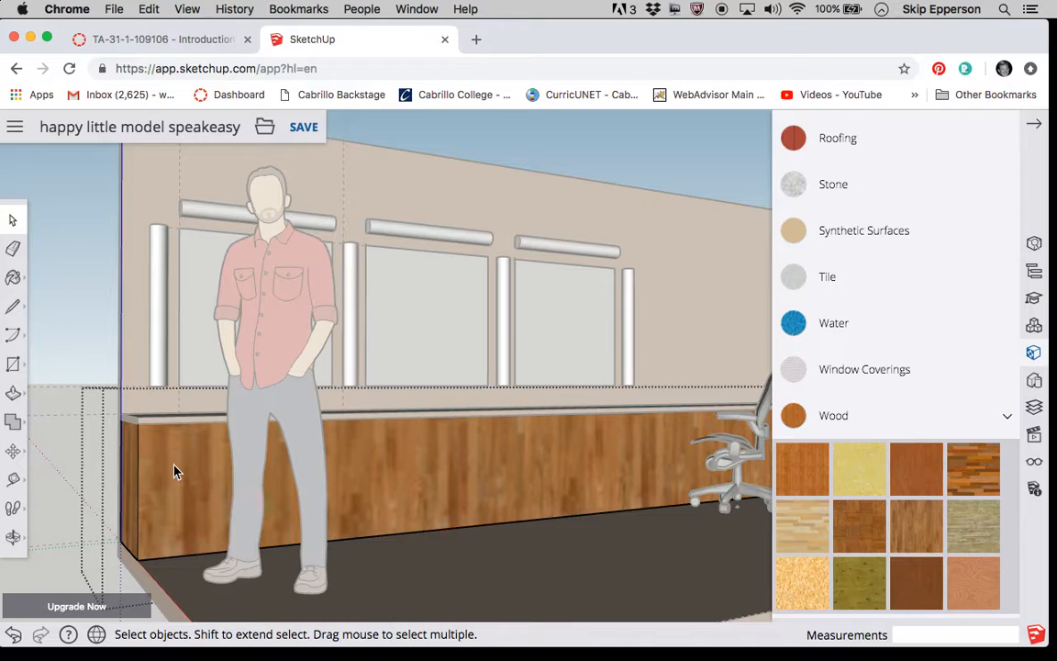
click(13, 365)
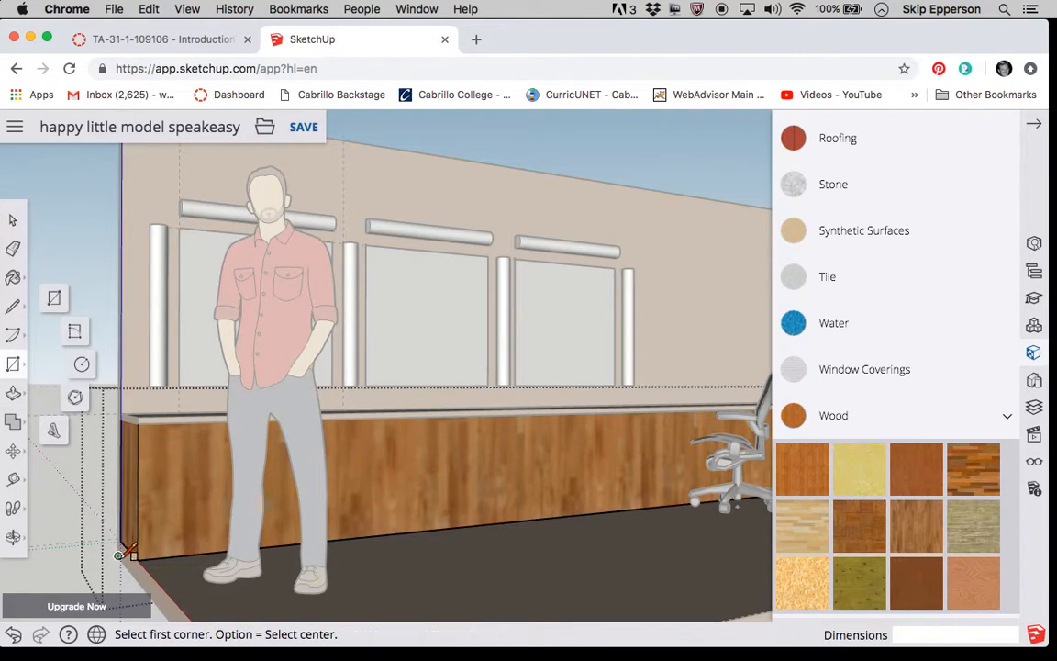
click(137, 559)
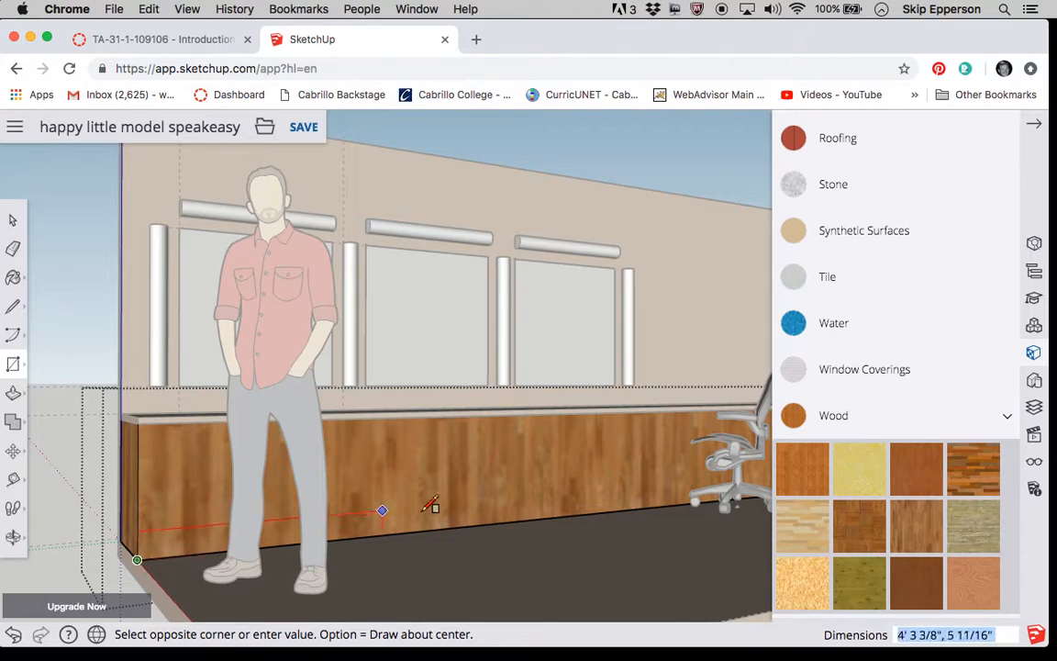
scroll(336, 468, down, 5)
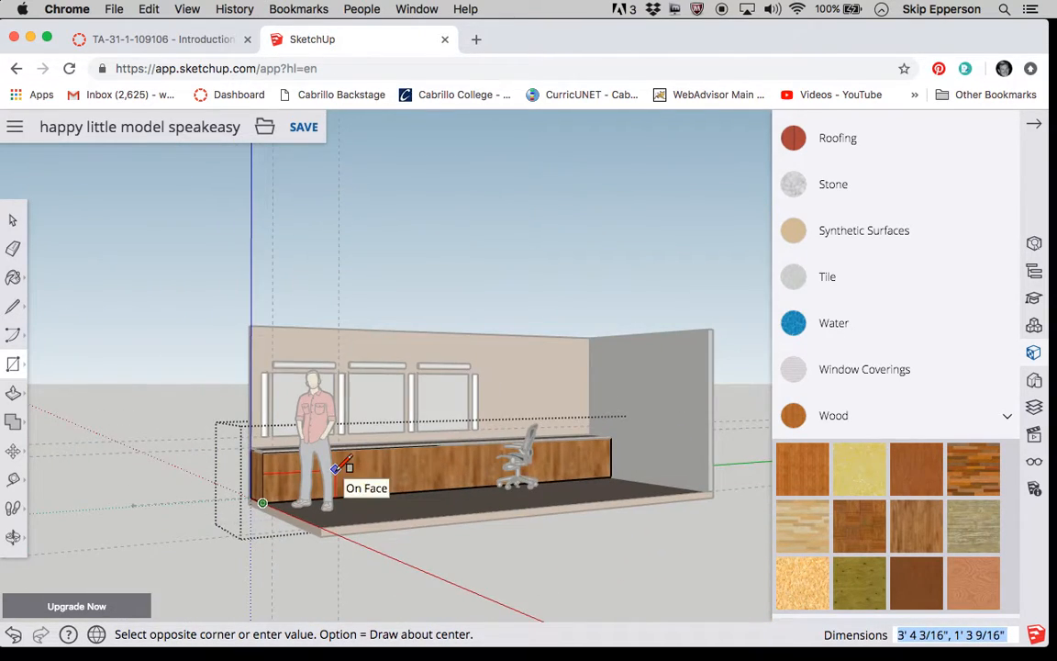
scroll(626, 446, up, 5)
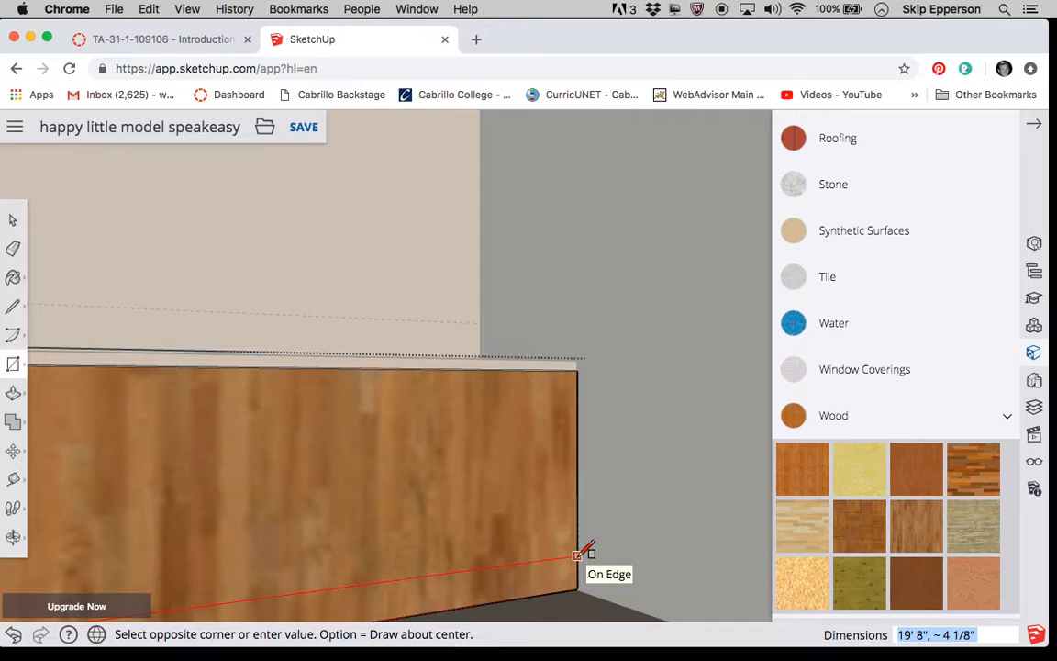
click(579, 555)
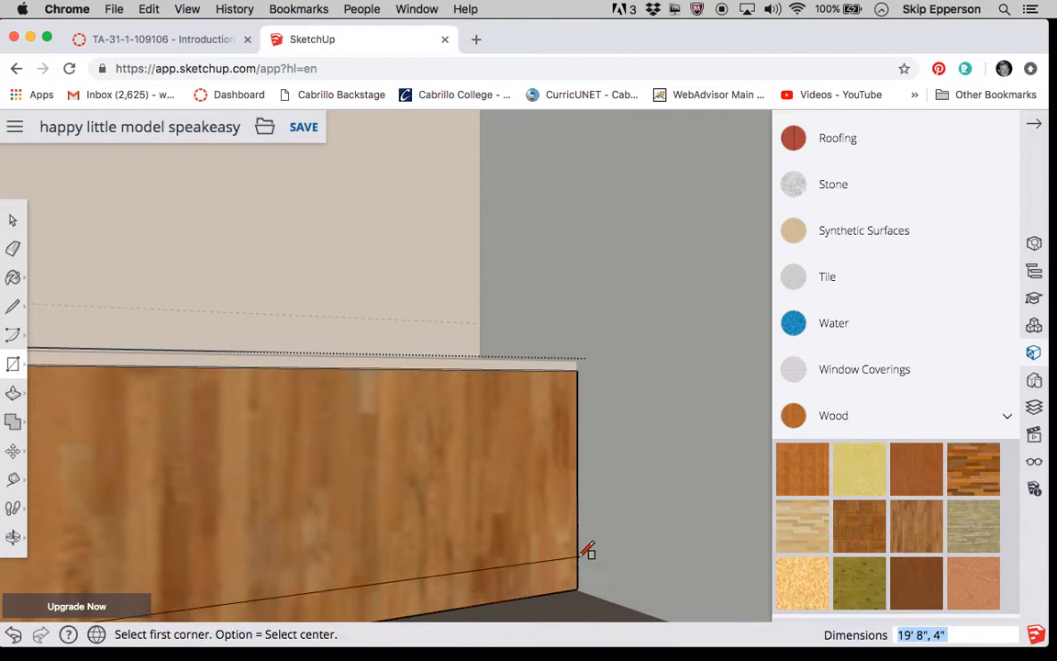
Push the toe-kick strip 4" into the counter base.
scroll(632, 454, down, 5)
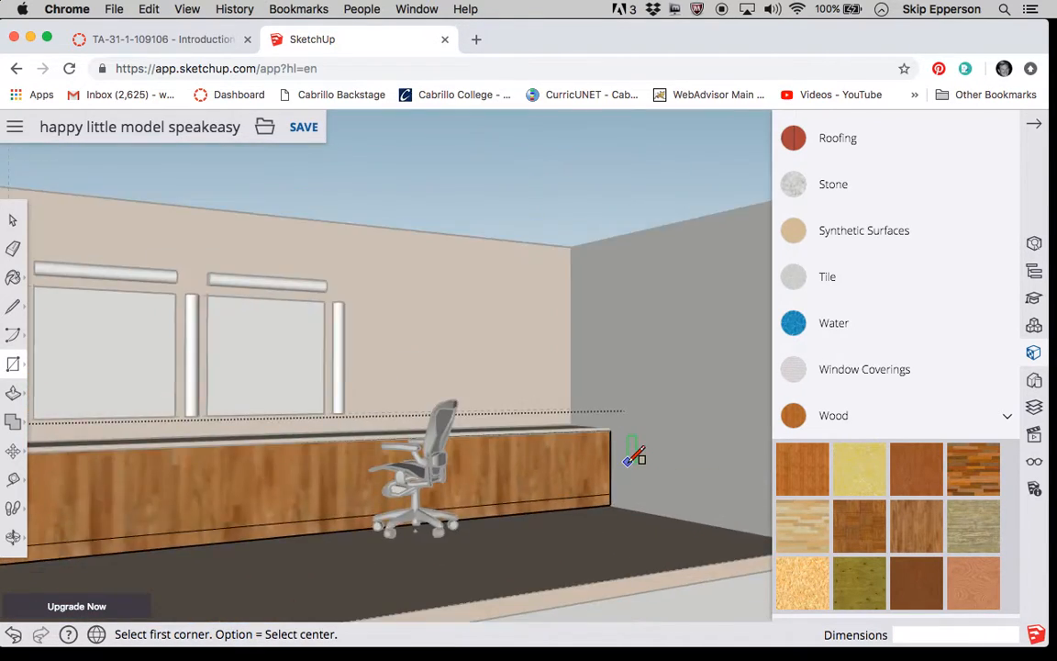
scroll(509, 525, down, 5)
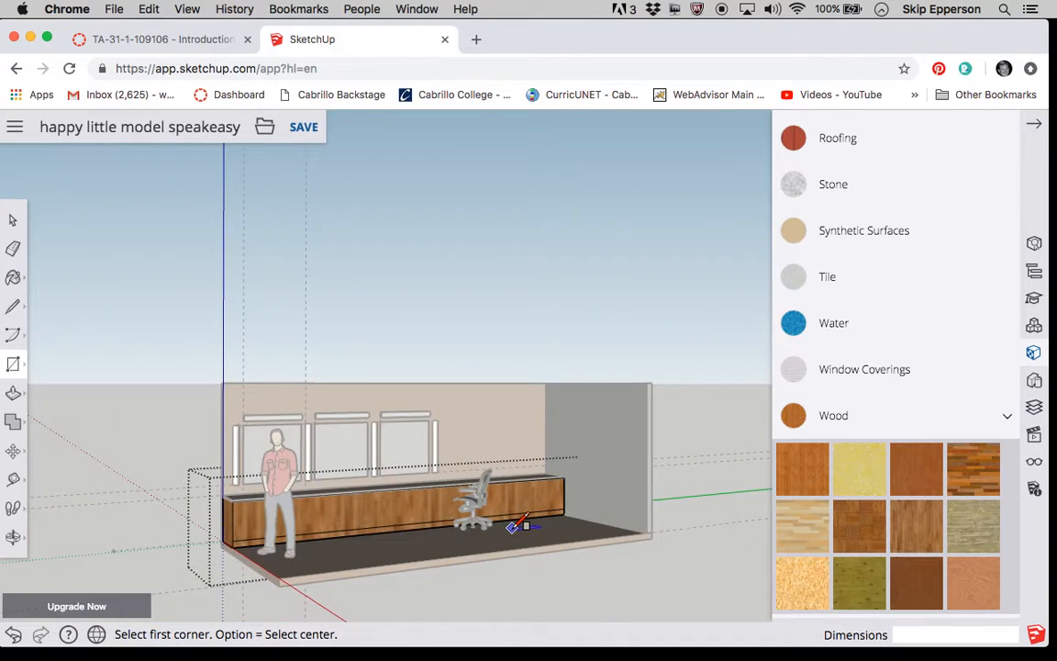
scroll(206, 547, up, 10)
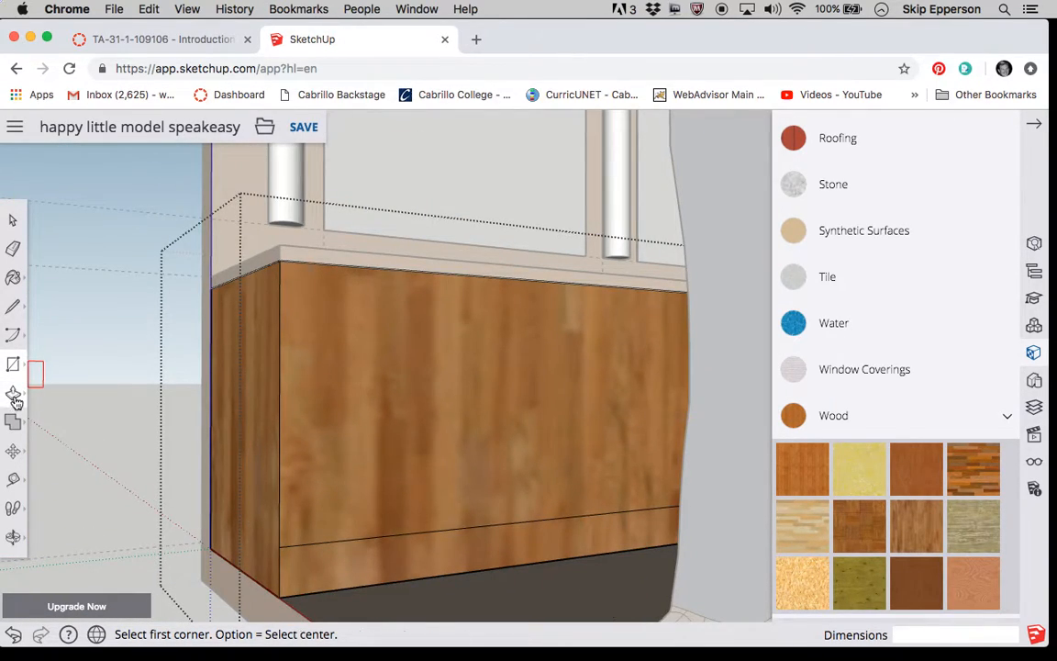
click(14, 396)
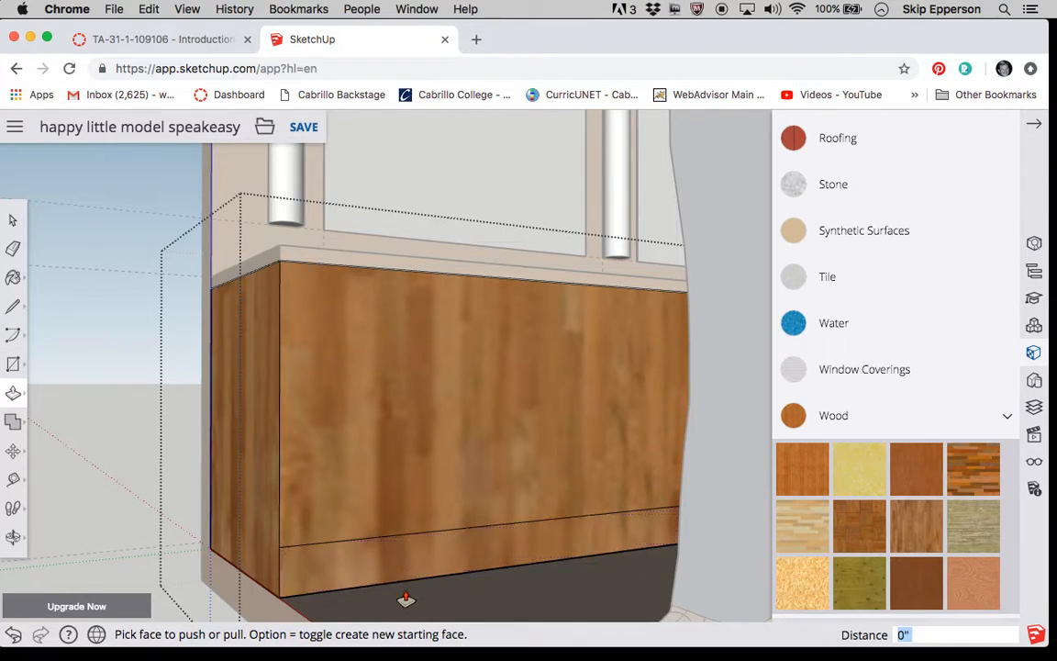
click(384, 561)
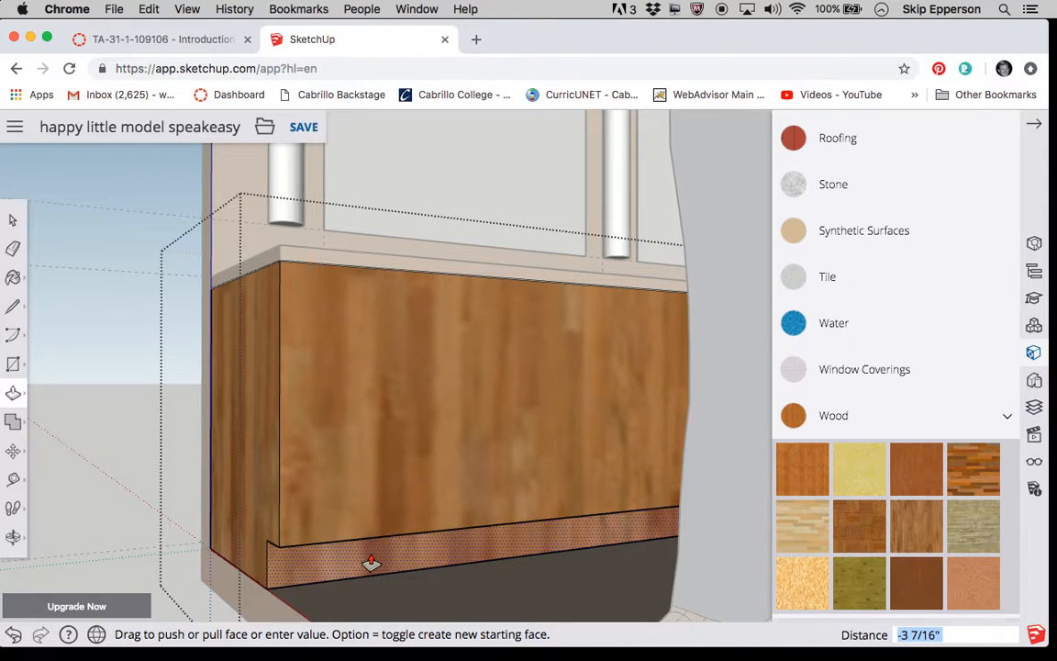
text(4)
key(Return)
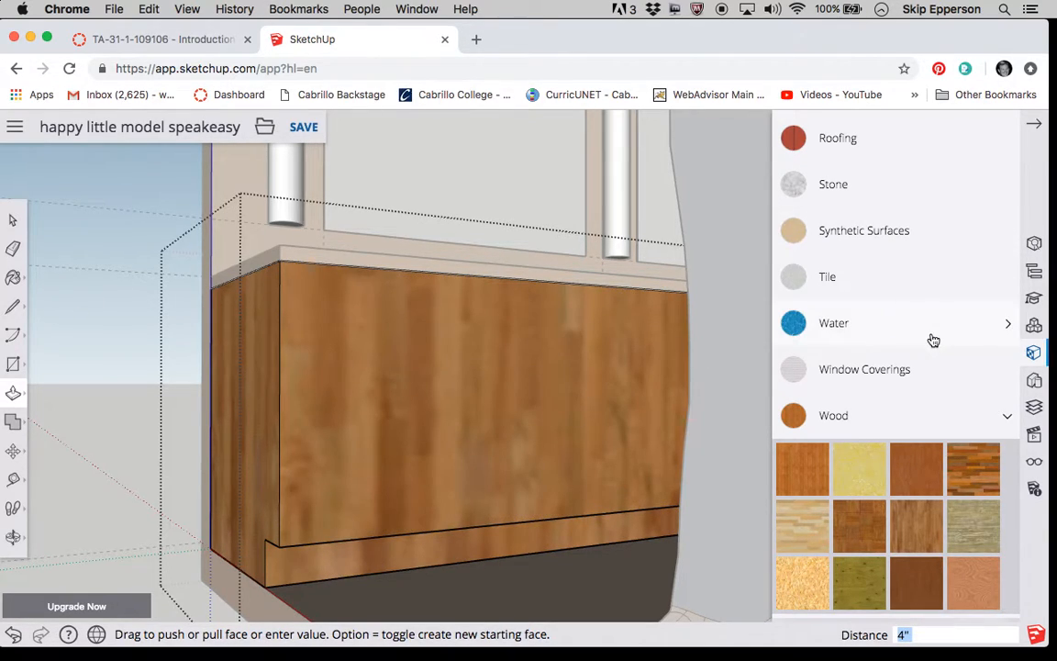
Paint the recessed toe-kick face with the near-black grey from the Colors collection.
scroll(933, 340, up, 6)
scroll(933, 340, up, 3)
scroll(932, 337, down, 2)
scroll(932, 337, up, 1)
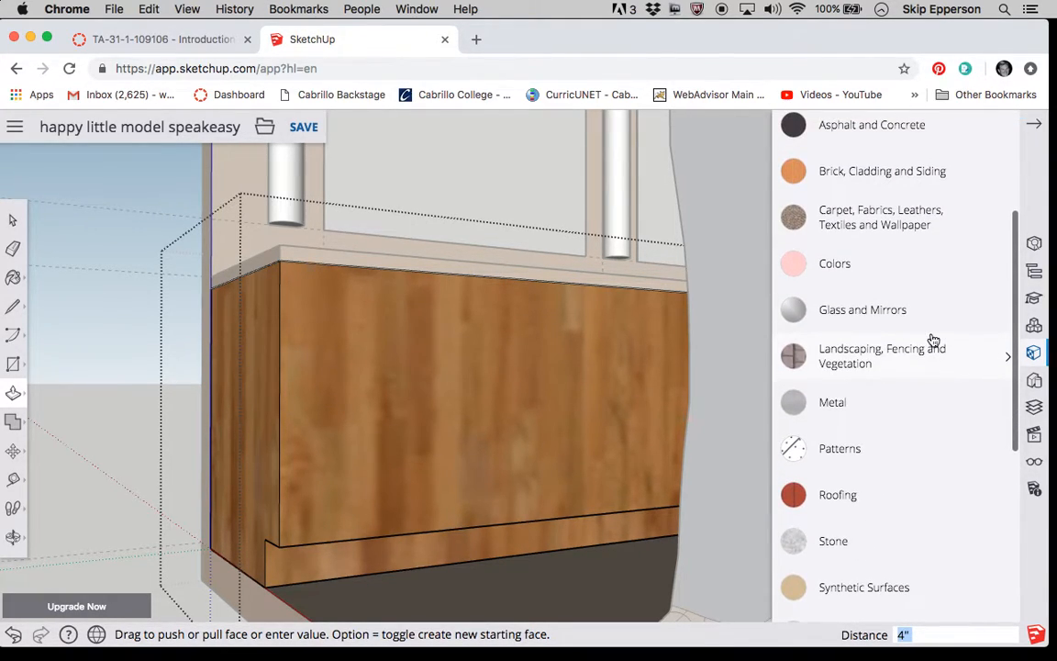
click(884, 275)
scroll(953, 462, down, 10)
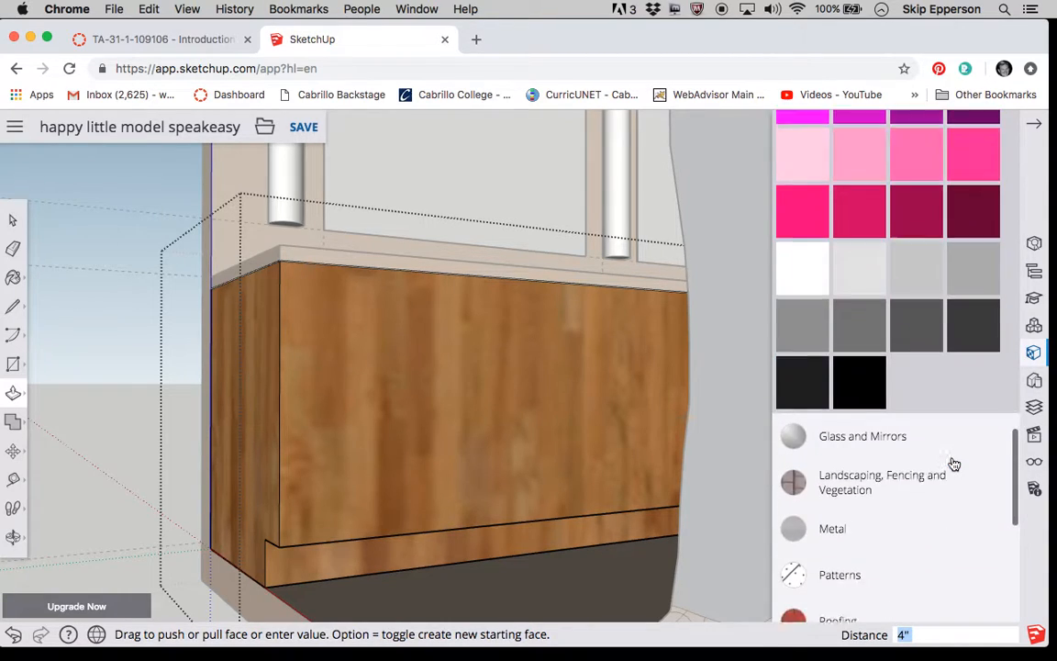
scroll(954, 463, down, 3)
click(810, 233)
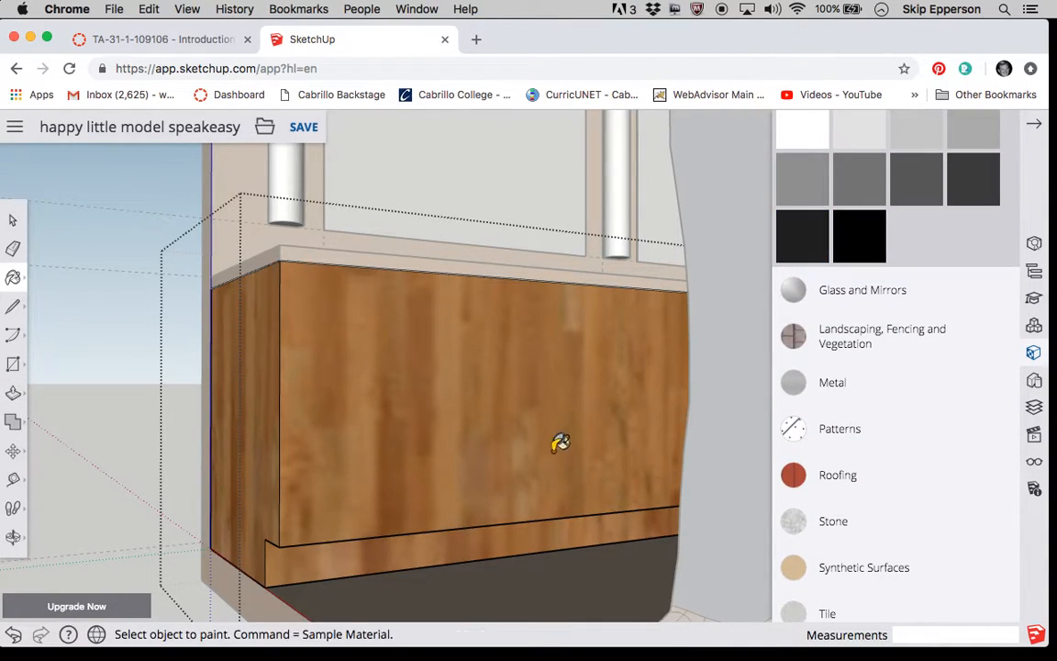
click(556, 530)
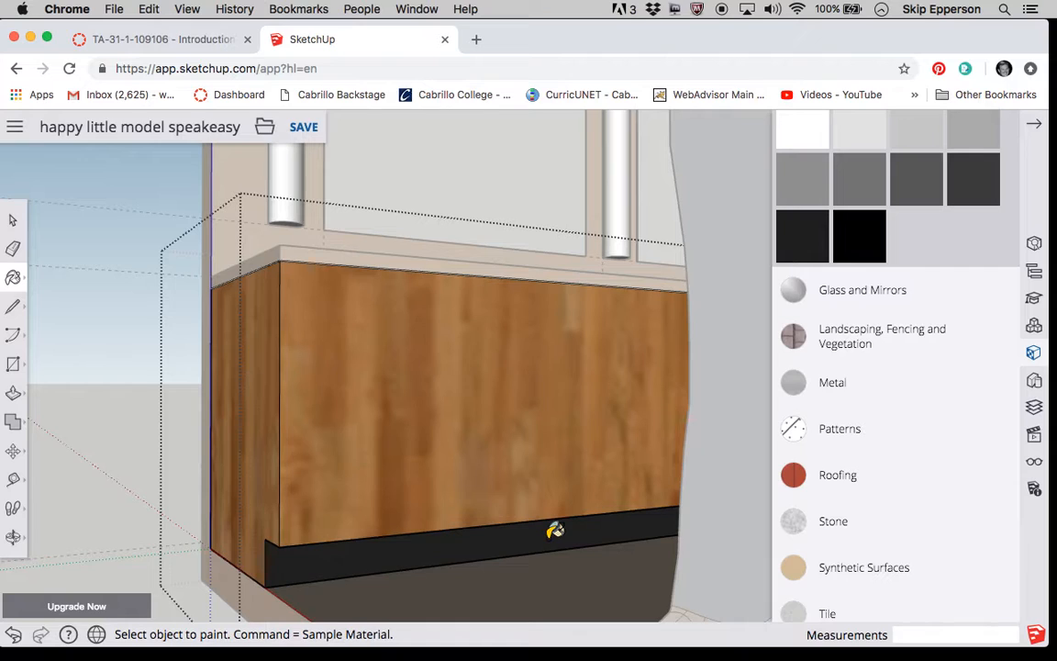
Place guides on the counter front, 8" in from its near vertical end edge and 4" above the toe-kick edge.
click(13, 220)
scroll(101, 430, down, 5)
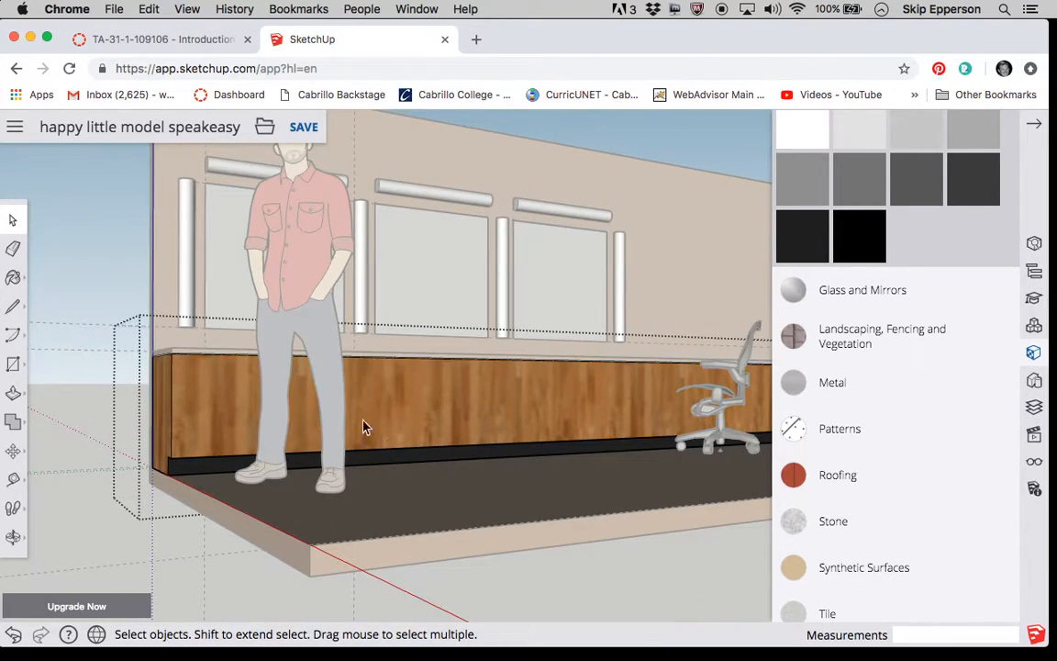
scroll(352, 367, up, 4)
scroll(351, 366, down, 3)
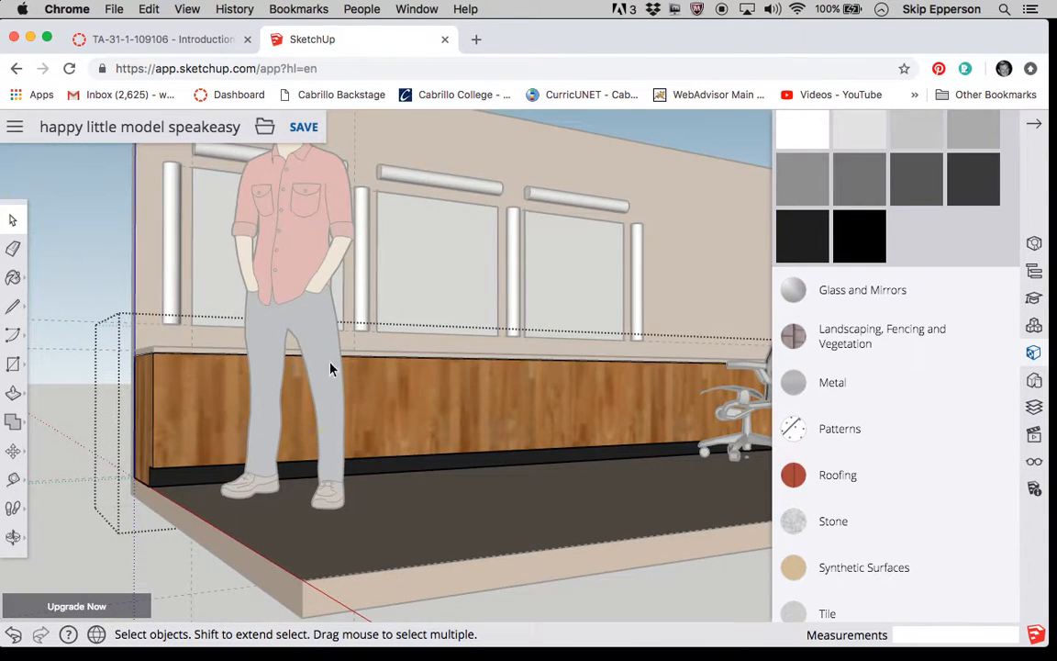
scroll(158, 379, up, 4)
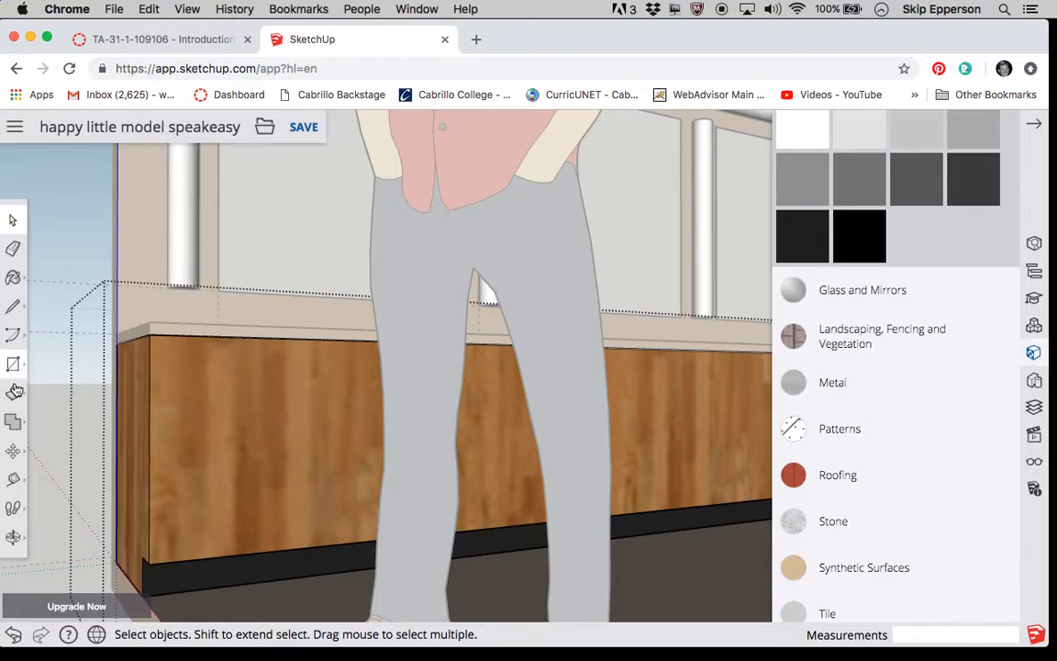
click(13, 486)
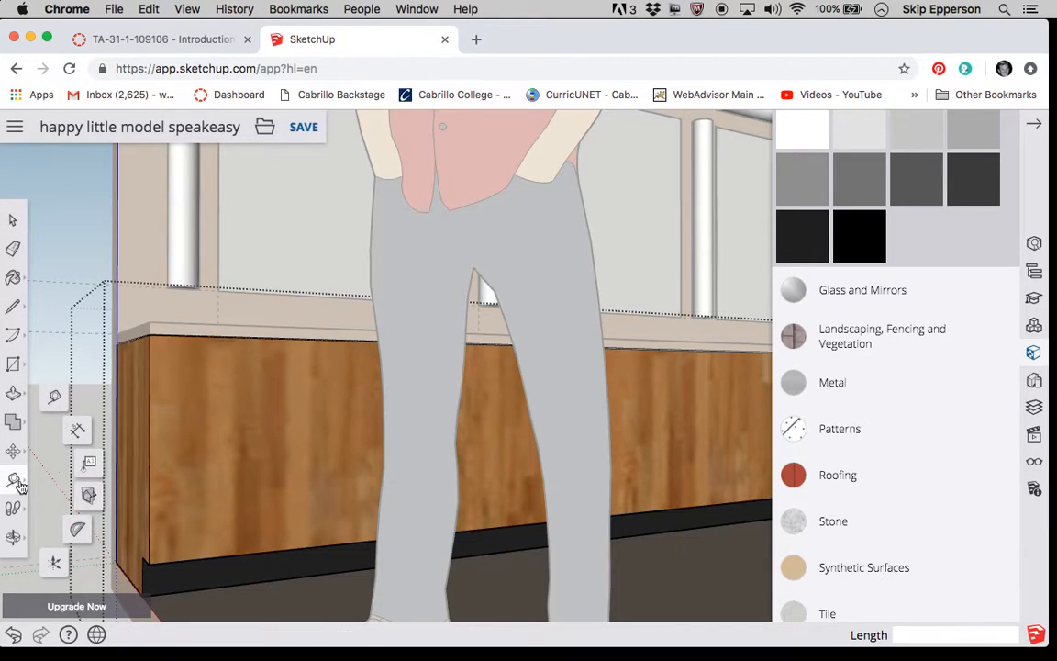
click(149, 448)
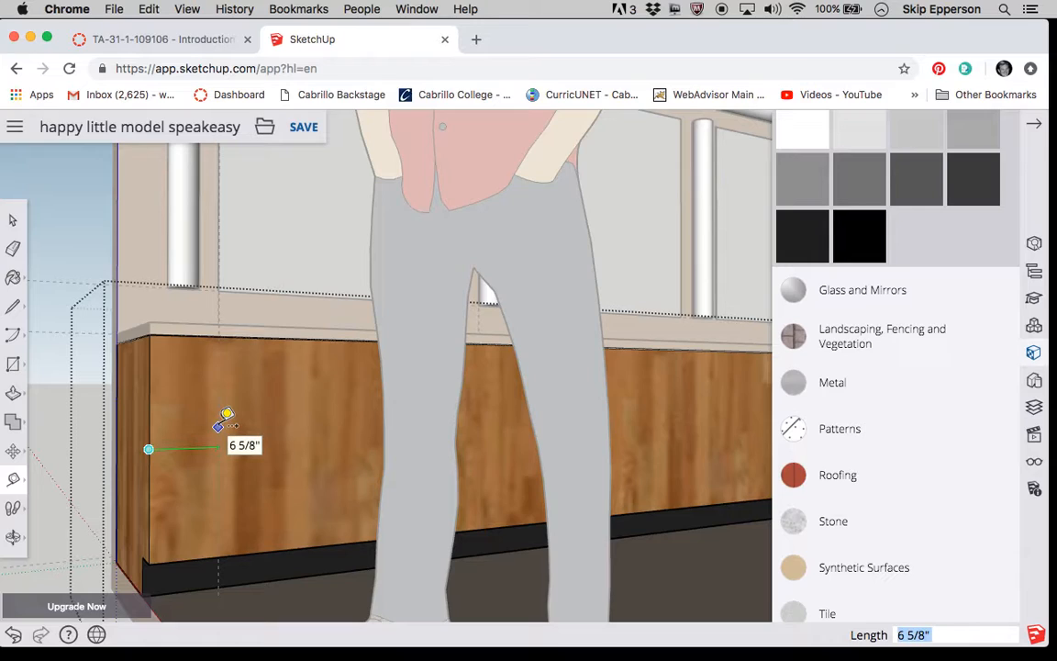
text(8)
key(Return)
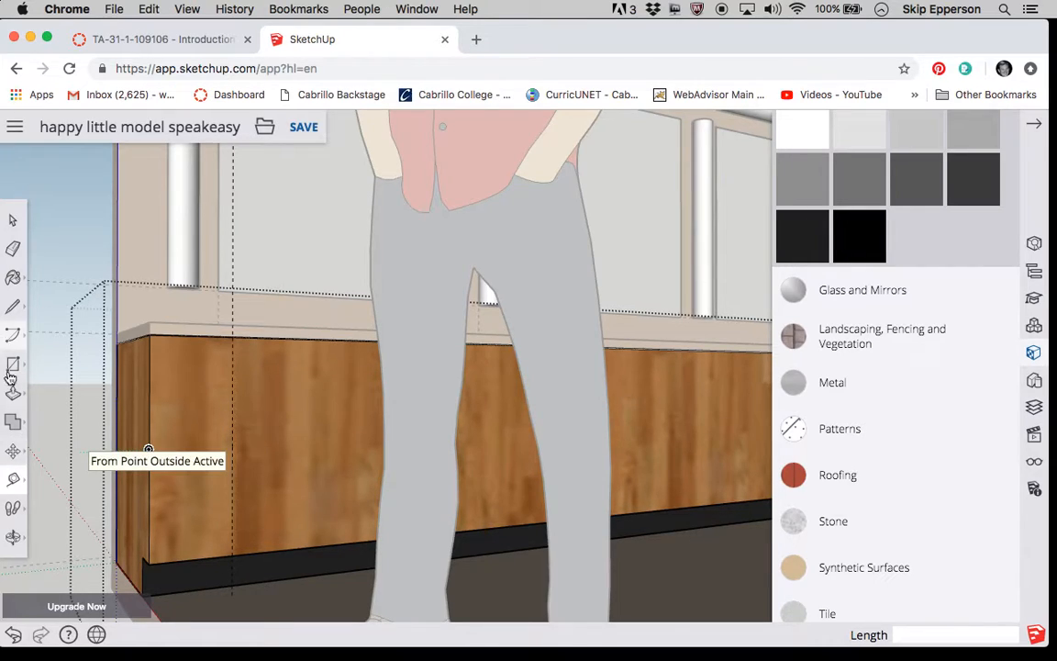
click(254, 551)
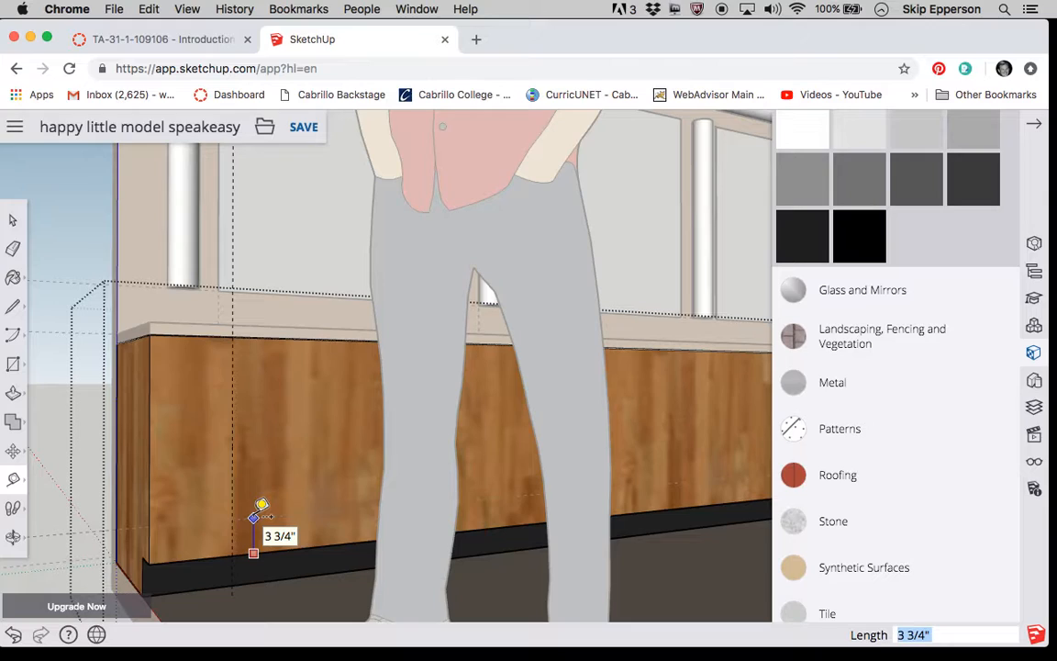
text(4)
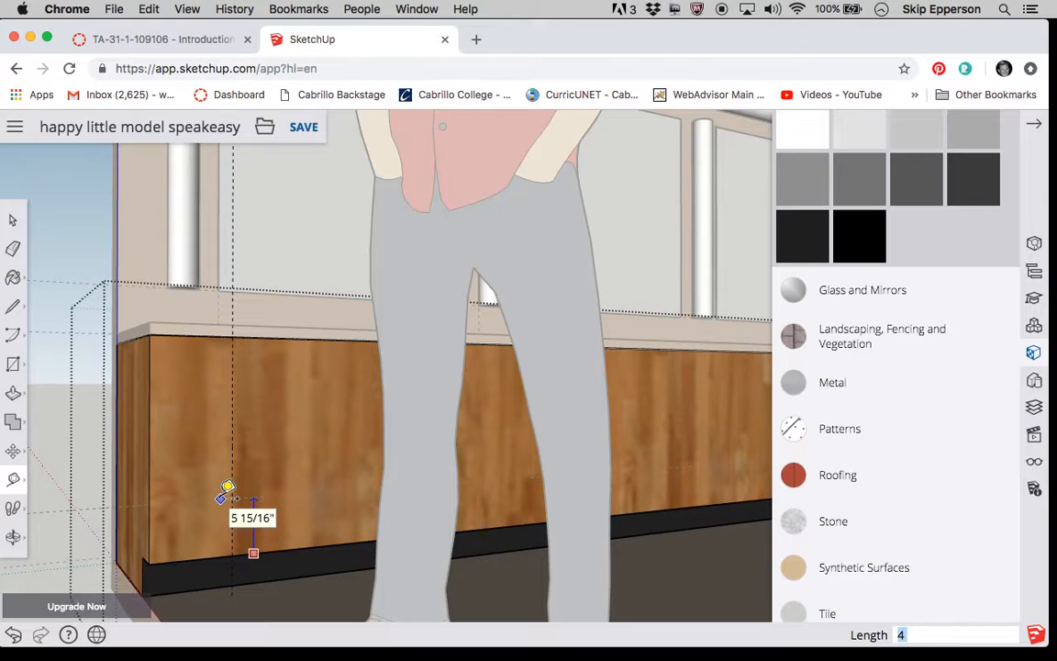
Draw a 3' by 12" rectangle on the counter front, starting at the intersection of the two guides.
click(12, 365)
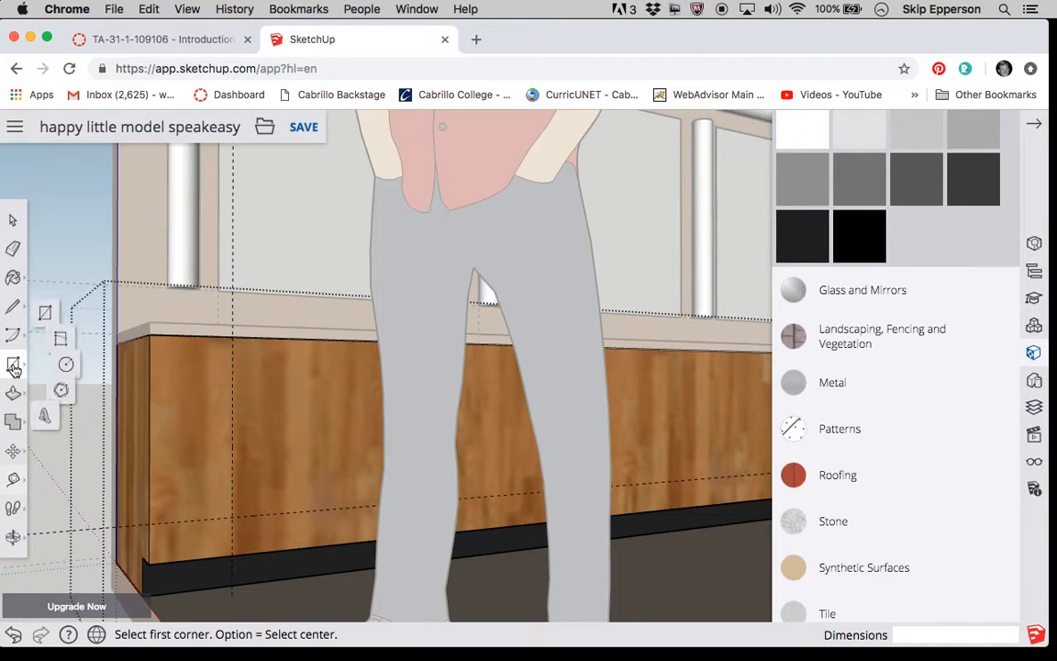
click(232, 517)
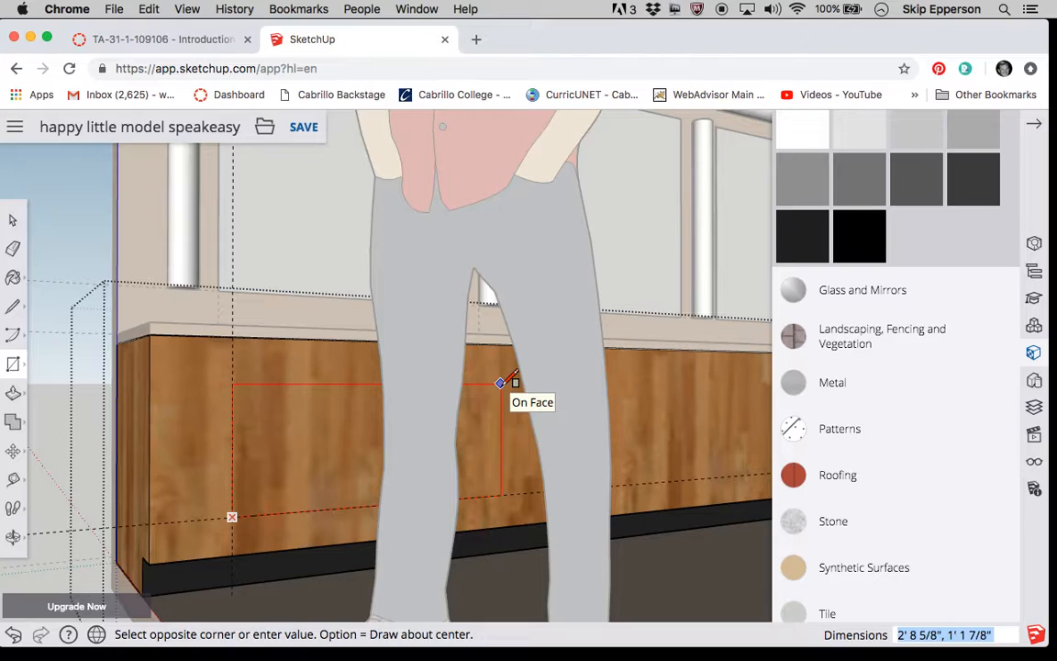
text(3',)
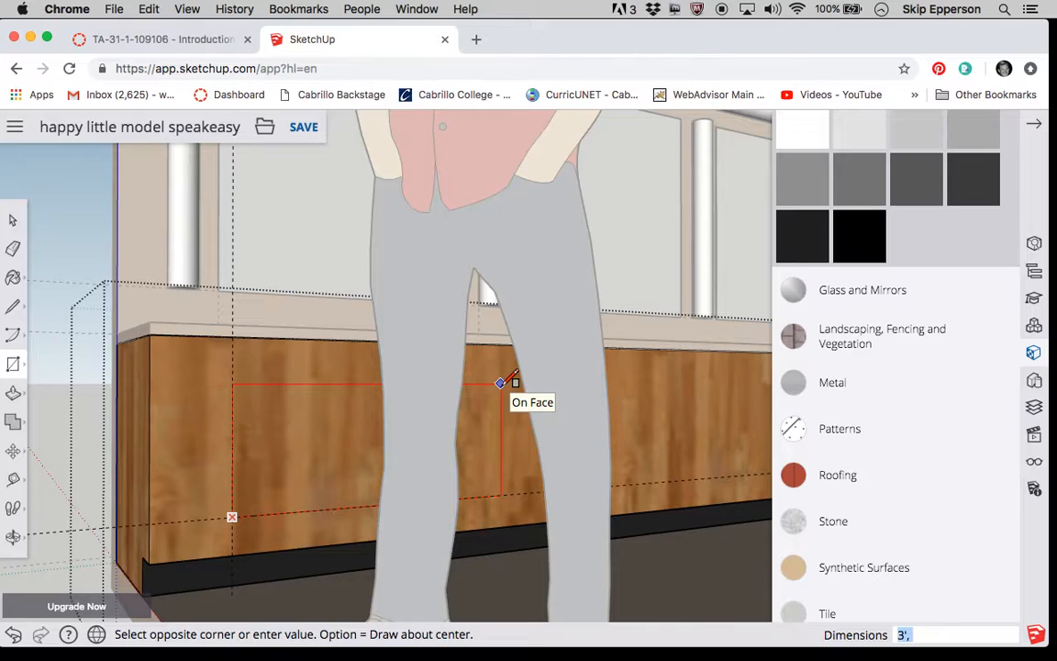
text(12)
key(Return)
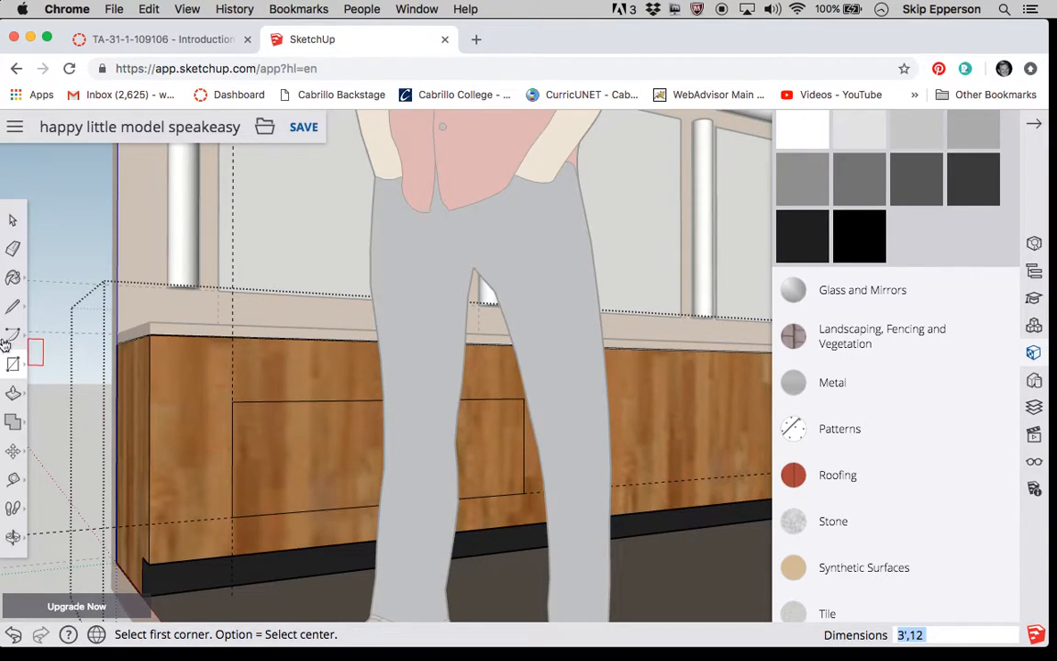
Push the rectangle about 8 5/8" into the counter base to form an open shelf recess.
click(14, 395)
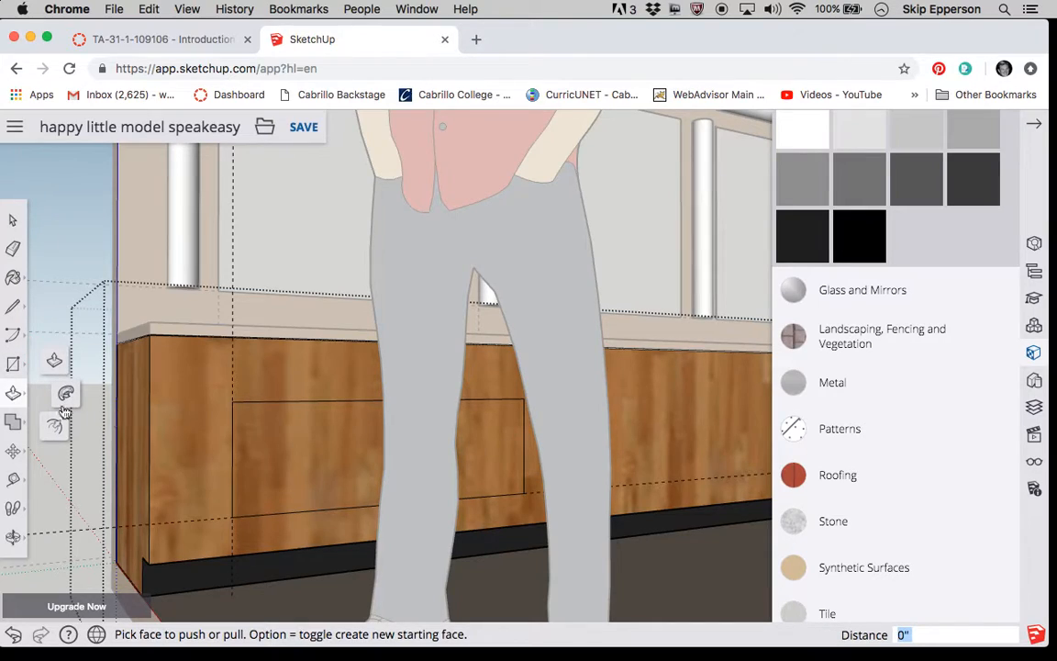
click(279, 449)
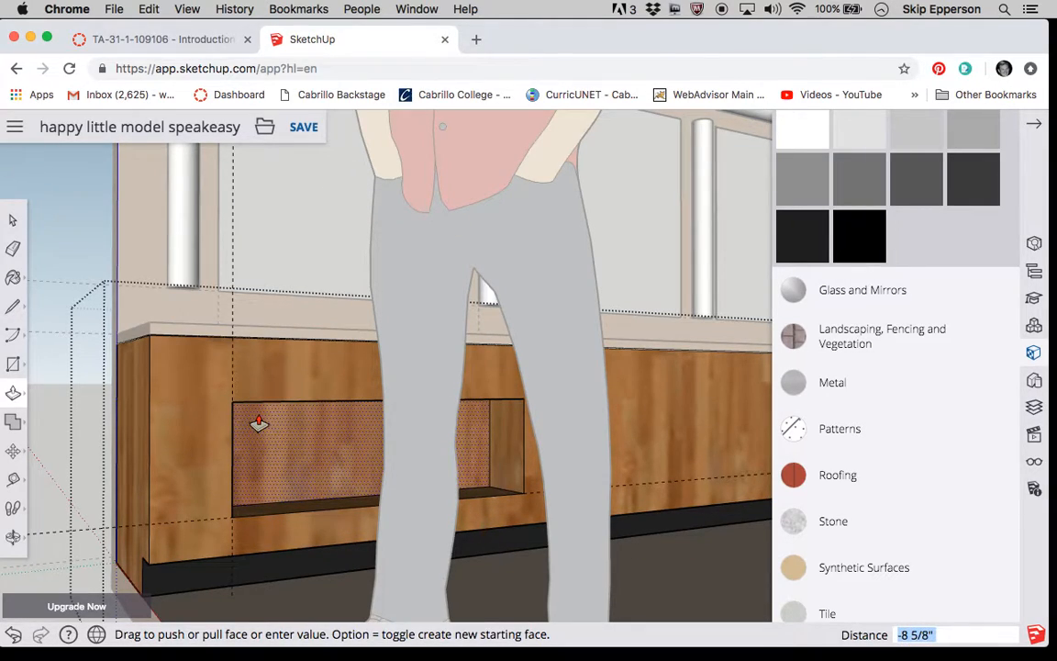
click(353, 460)
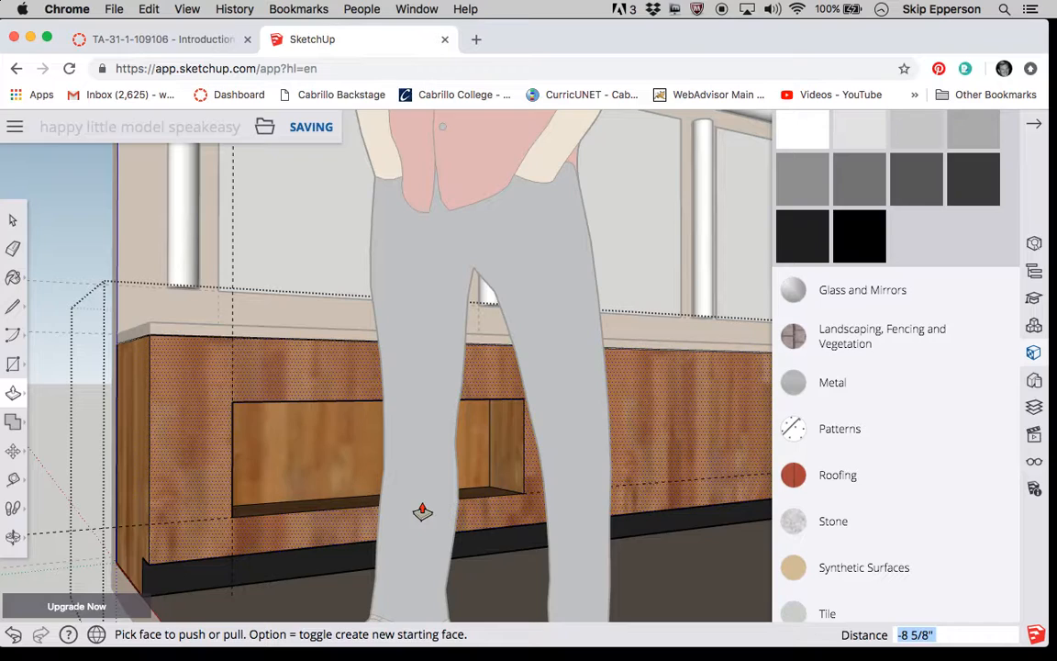
click(14, 221)
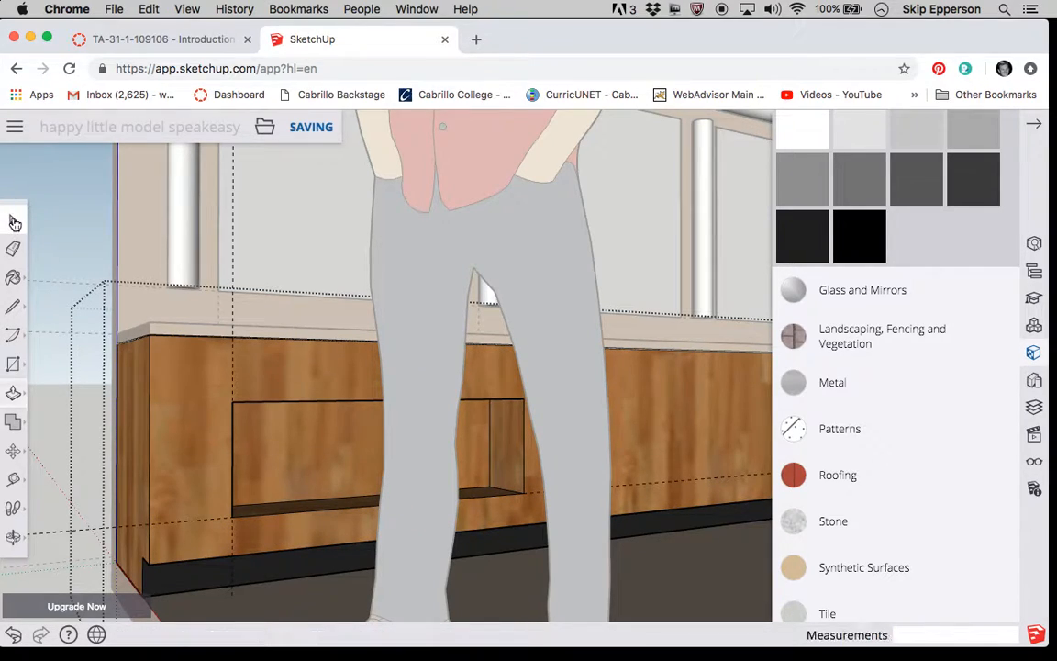